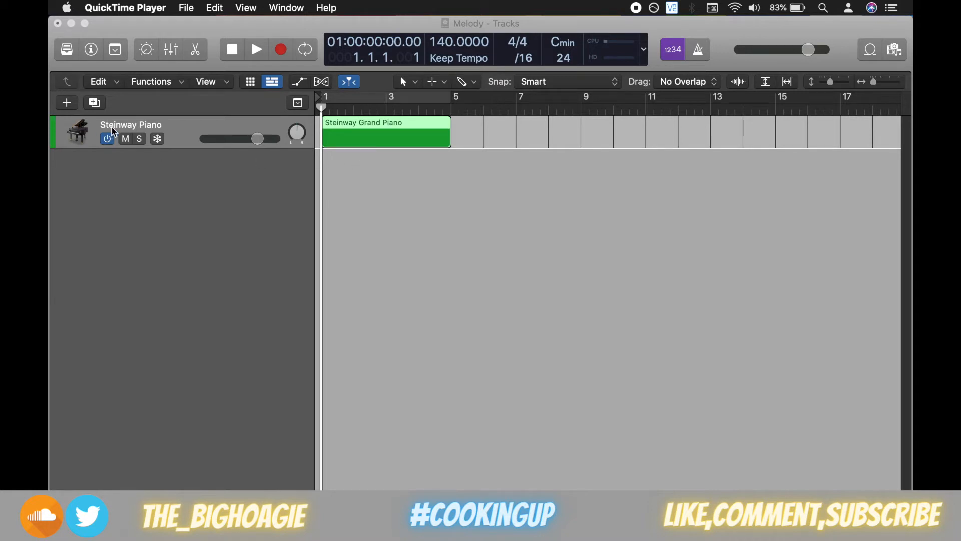
Open the Steinway Grand Piano region in the Piano Roll and set Scale Quantize to C Natural Minor.
left_click(379, 137)
double_click(379, 137)
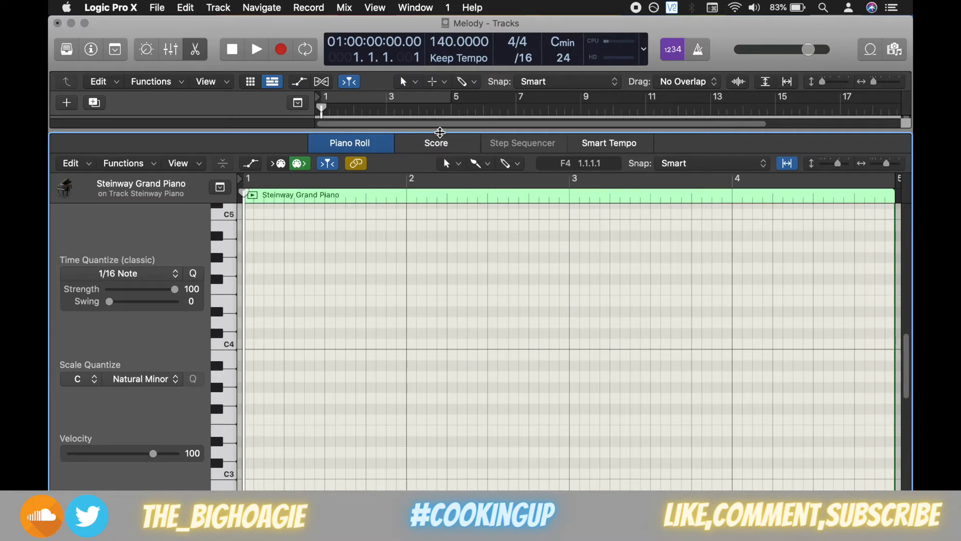
left_click(323, 102)
left_click(87, 384)
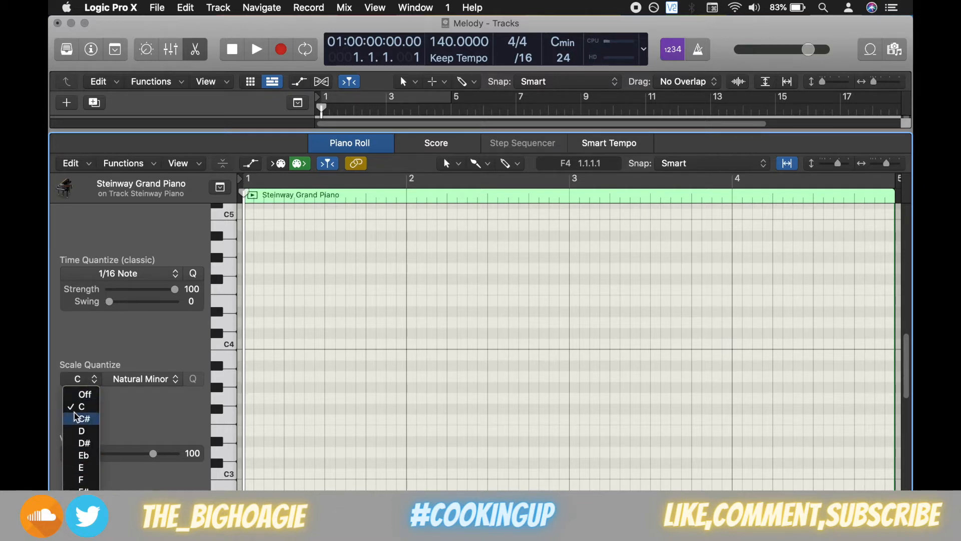
left_click(81, 408)
left_click(129, 380)
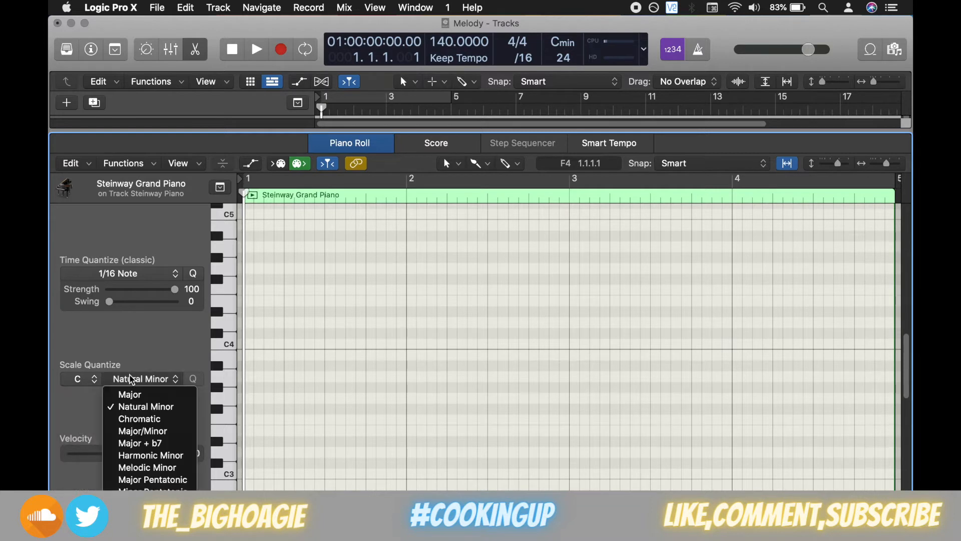
left_click(145, 406)
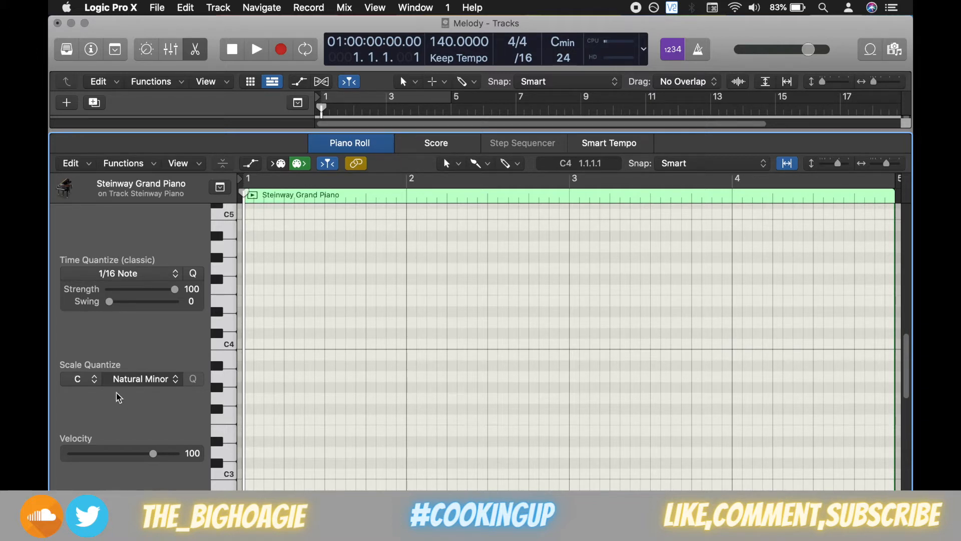
Build a chord of C4, D#4 and G4 at the start of bar 1, each note three beats long.
left_click(249, 344)
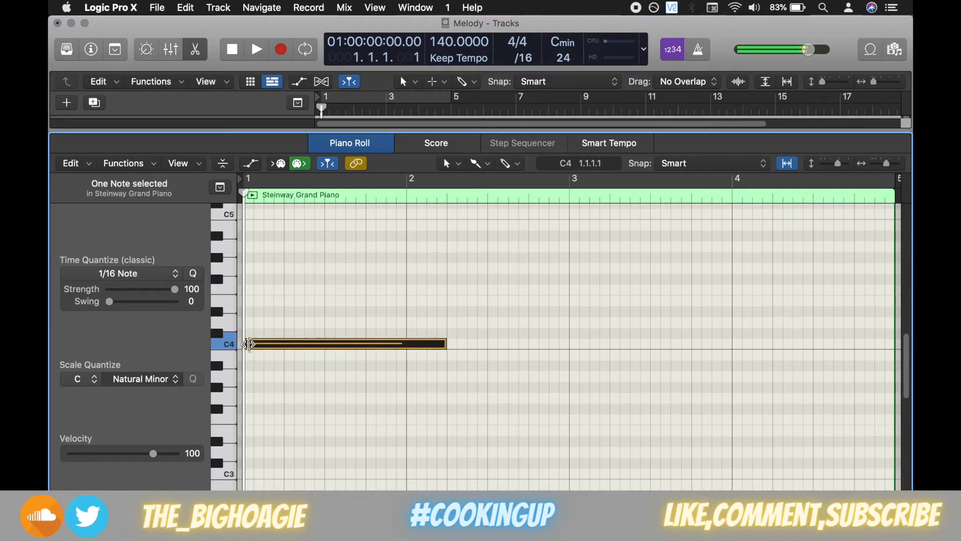
left_click_drag(444, 344, 362, 359)
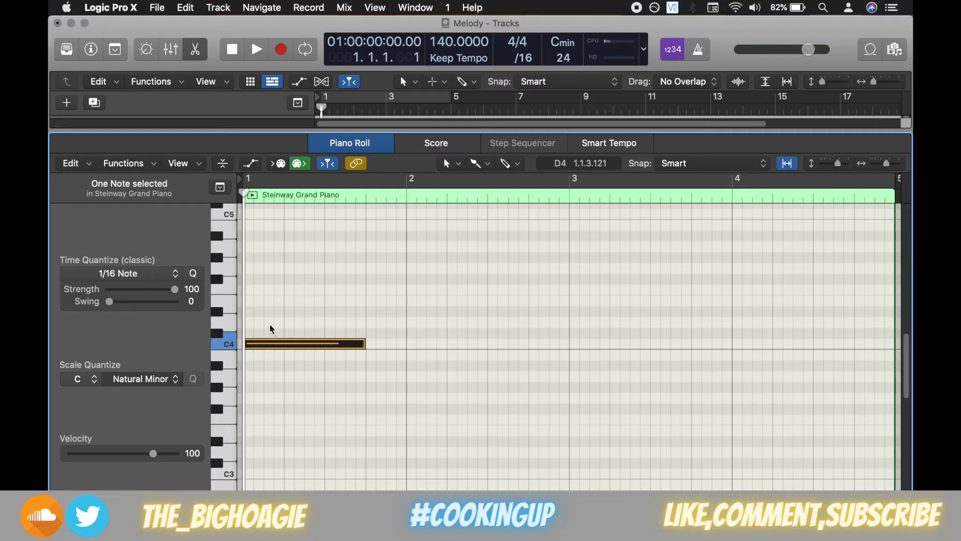
left_click(248, 309)
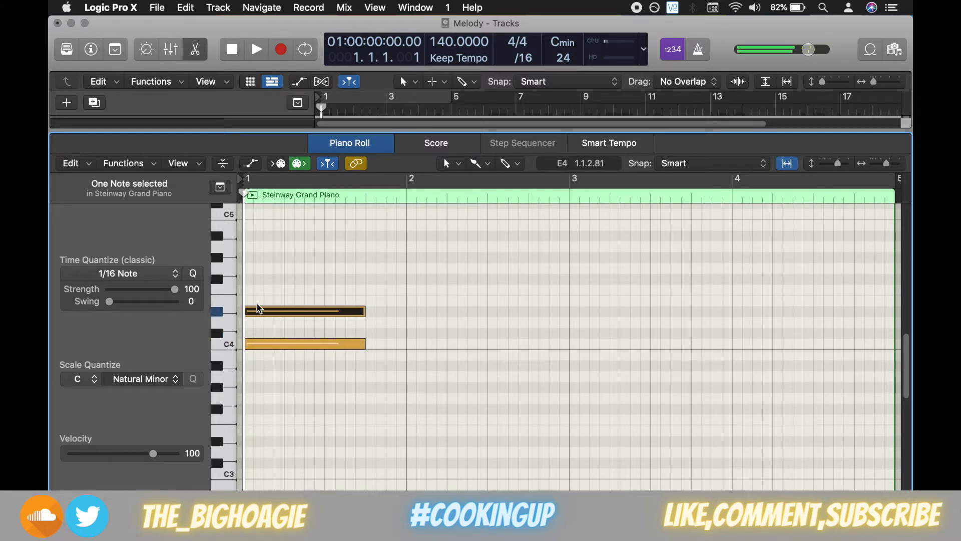
left_click(248, 267)
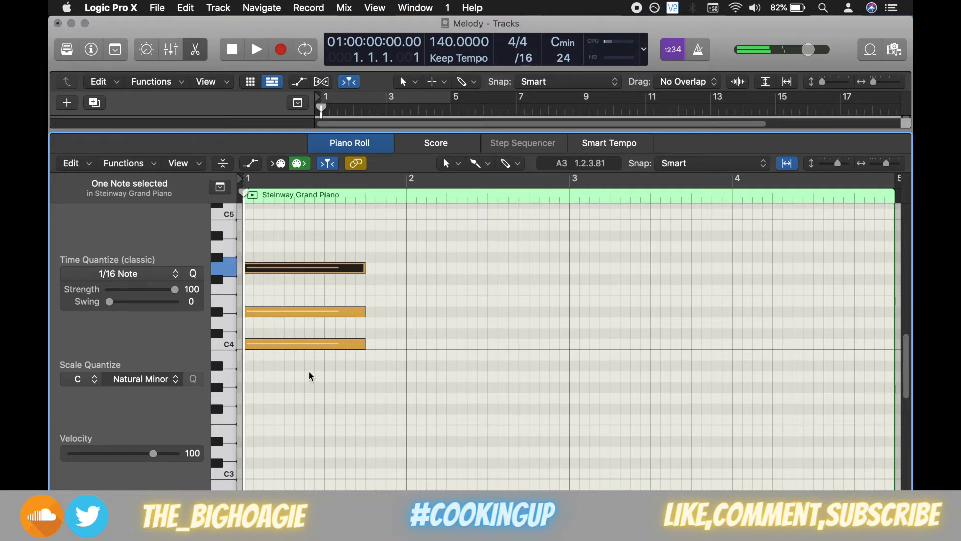
Audition the chord's C4, D#4 and G4 notes one at a time.
left_click(312, 346)
left_click(302, 312)
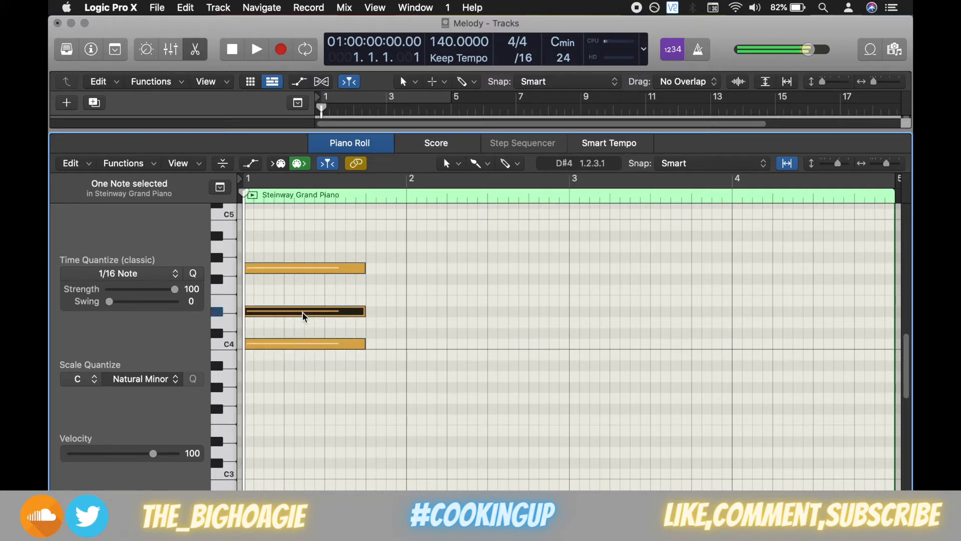
left_click(300, 267)
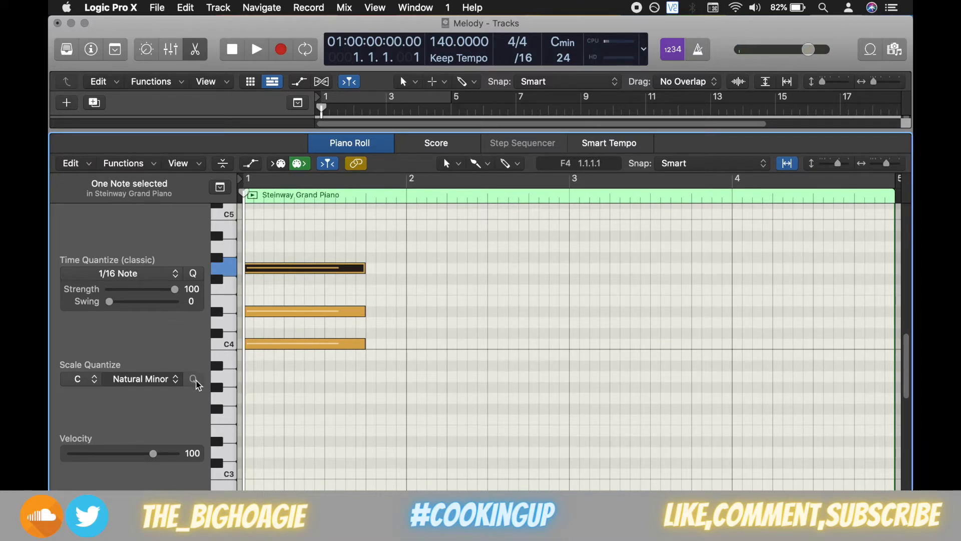
left_click(286, 311)
Raise the C4 note to C#4, apply Scale Quantize to snap it into C Natural Minor, and clear the selection.
left_click(284, 343)
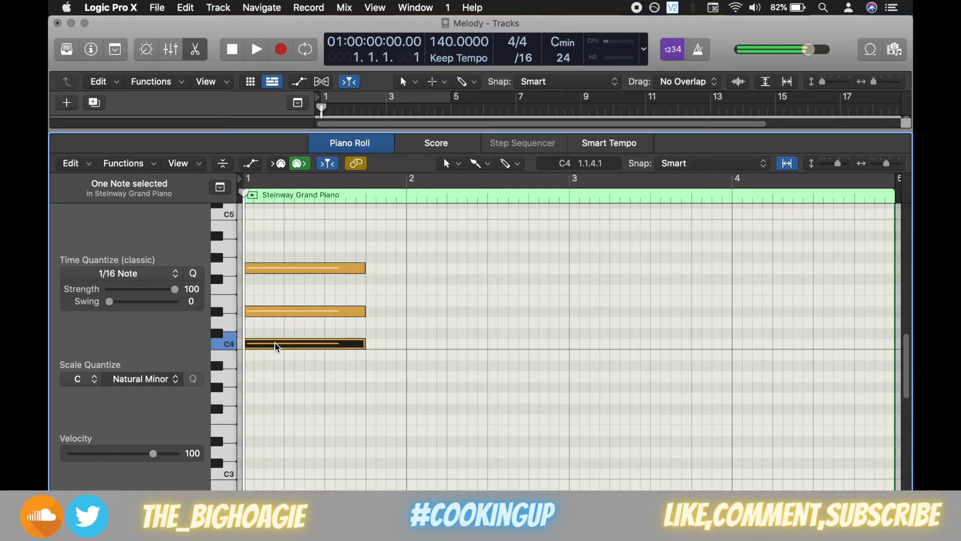
left_click_drag(275, 344, 276, 334)
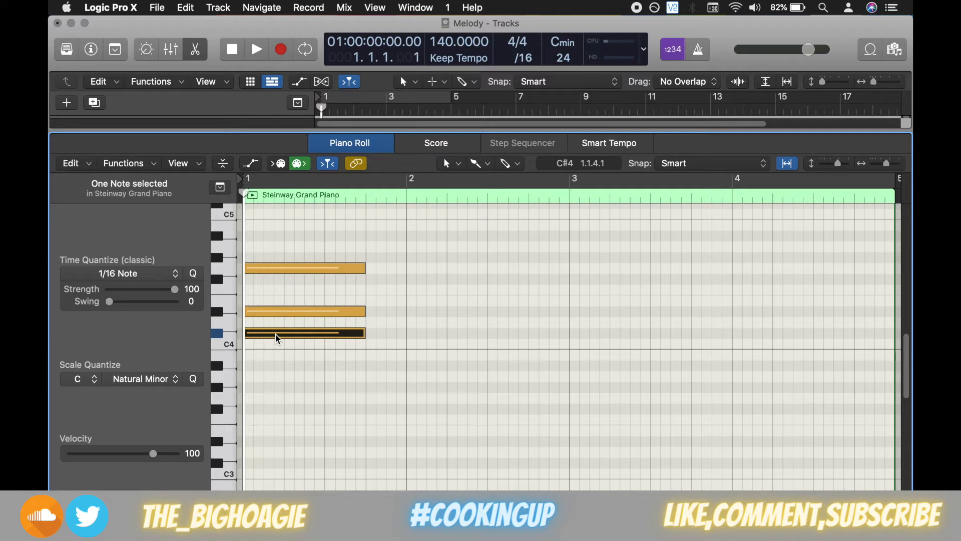
left_click(194, 380)
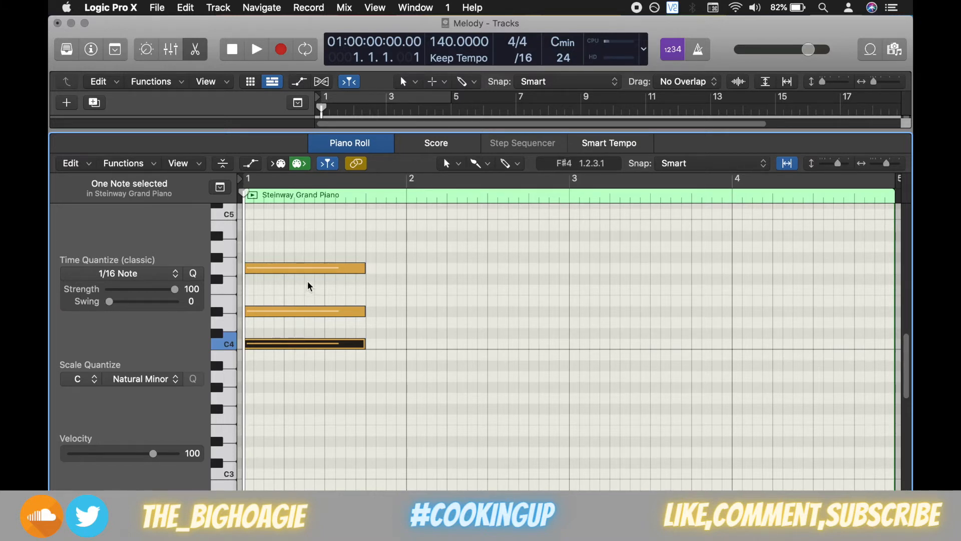
left_click(321, 321)
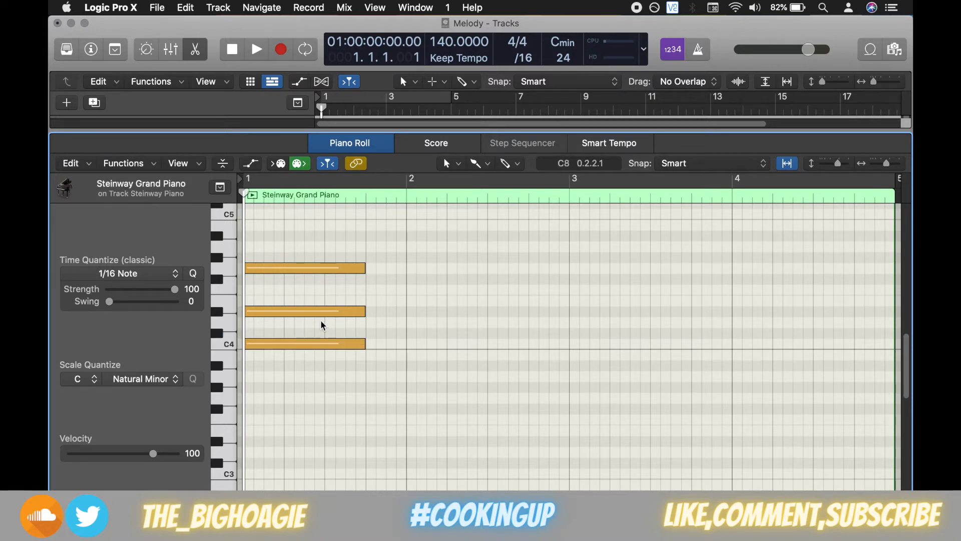
Raise the chord's middle note from D#4 to E4 and play back the chord.
left_click(297, 313)
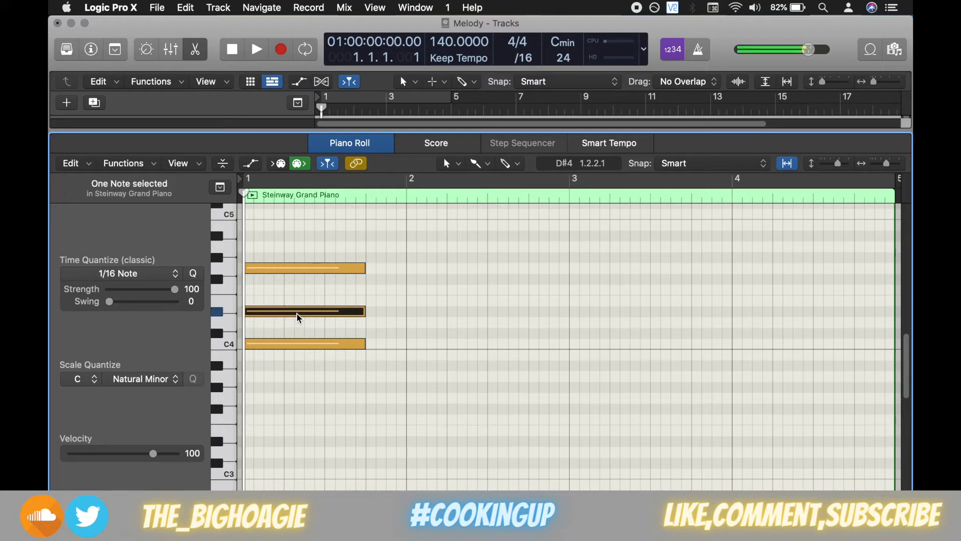
left_click_drag(296, 312, 295, 301)
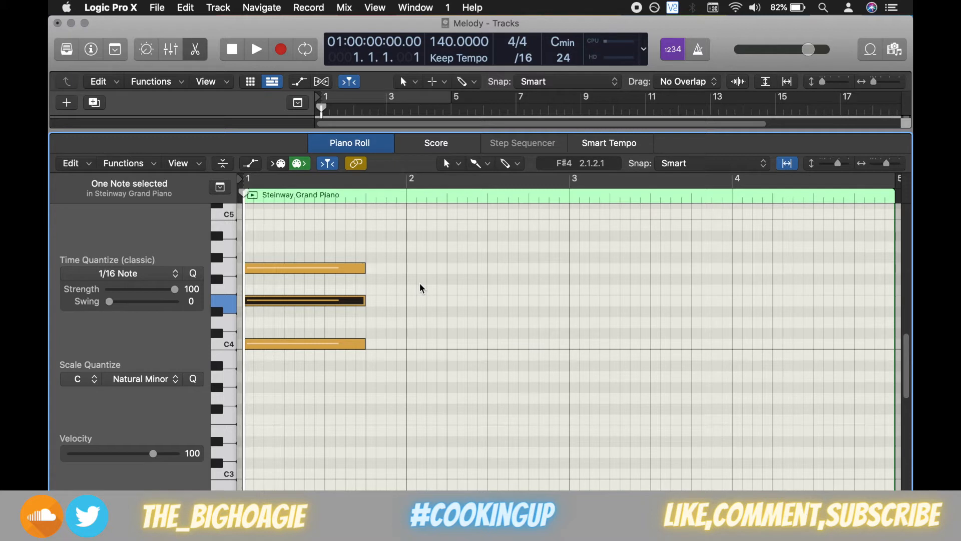
key("space")
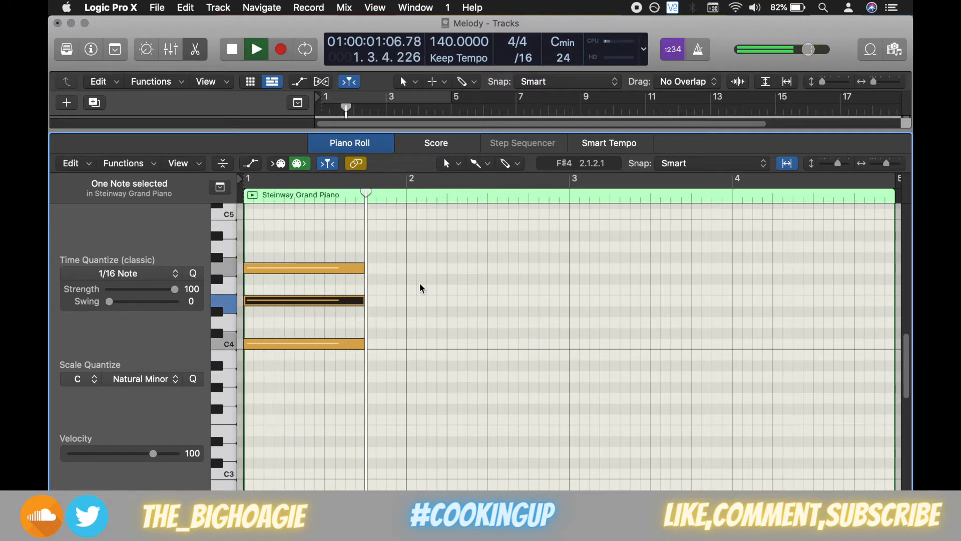
key("space")
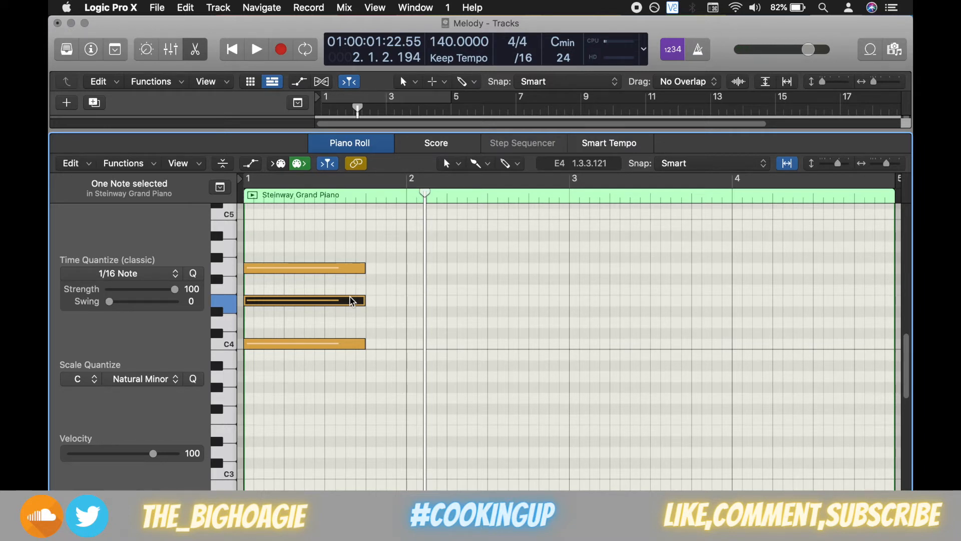
Lower the chord's middle note to D#4 and play the chord again.
key("alt+Down")
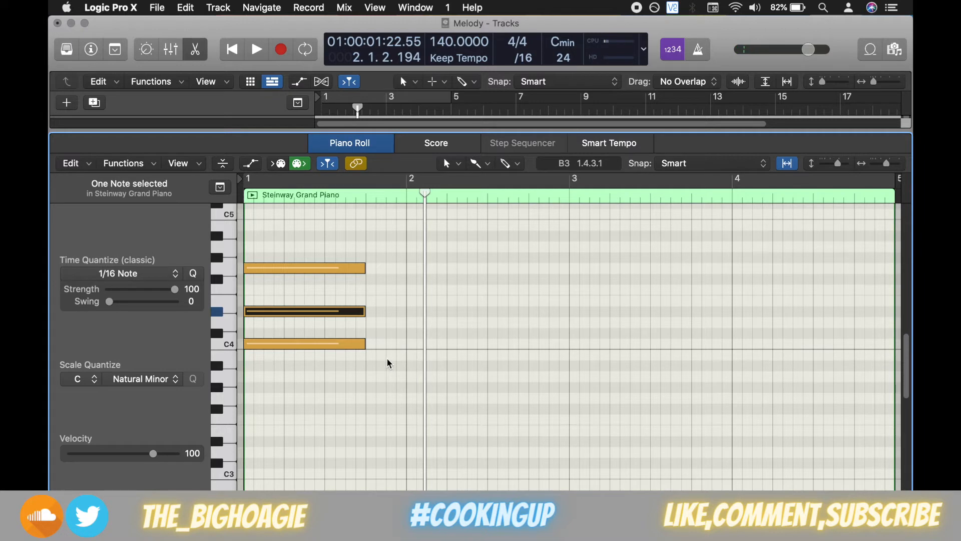
key("space")
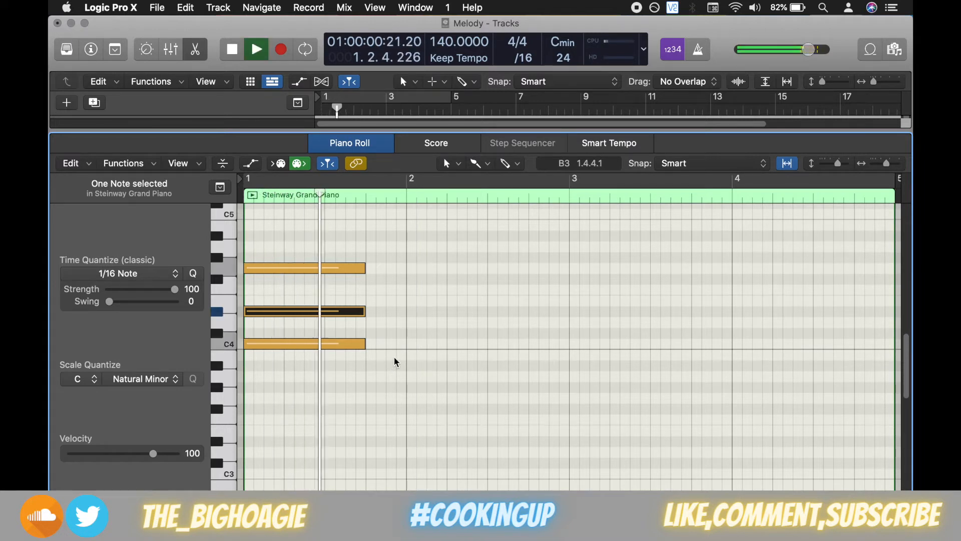
key("space")
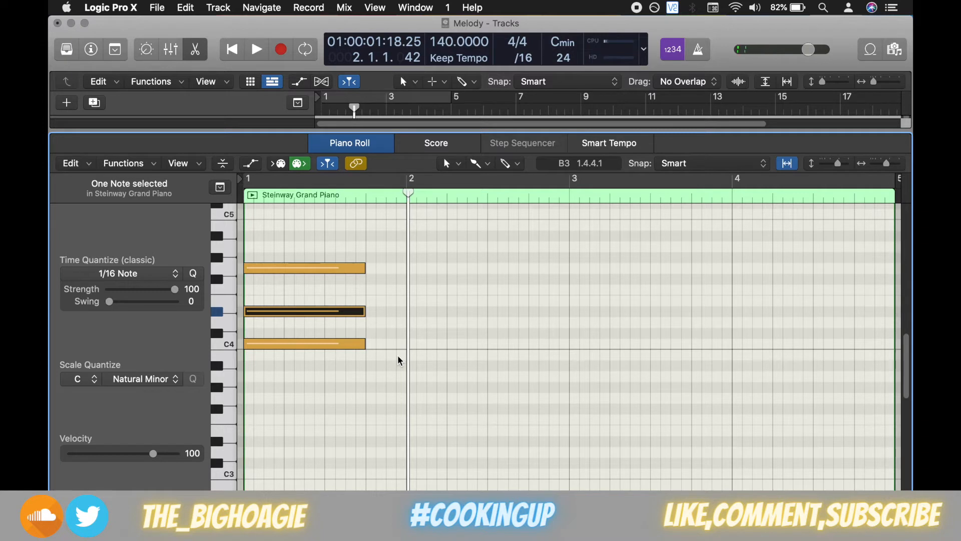
Add a second chord of D4, F4 and A4 directly after the first chord, each note three beats long.
left_click(369, 331)
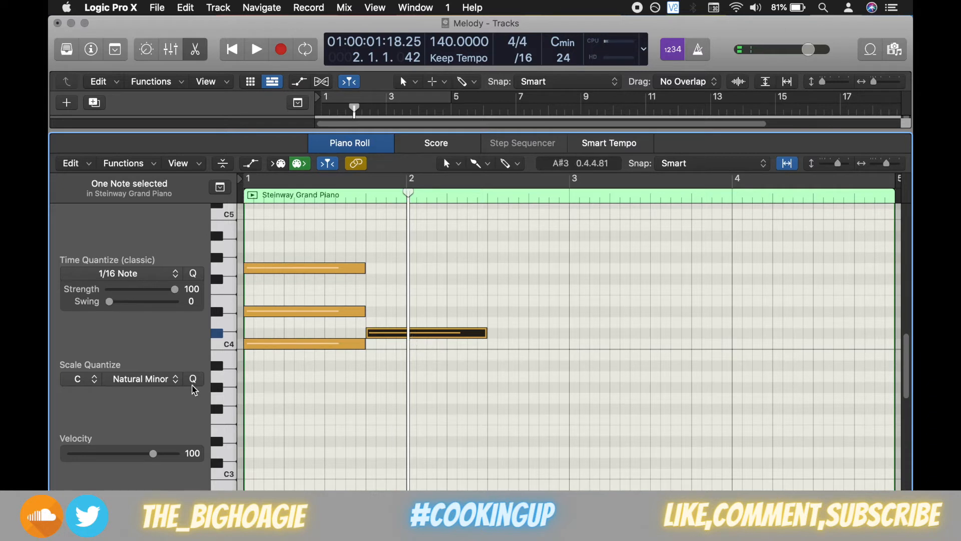
left_click_drag(389, 335, 390, 326)
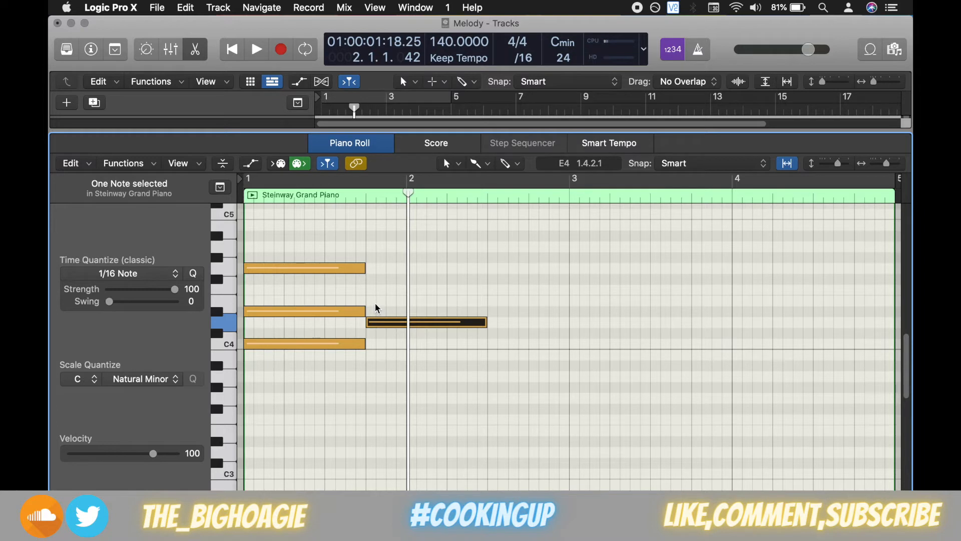
left_click(368, 290, "super")
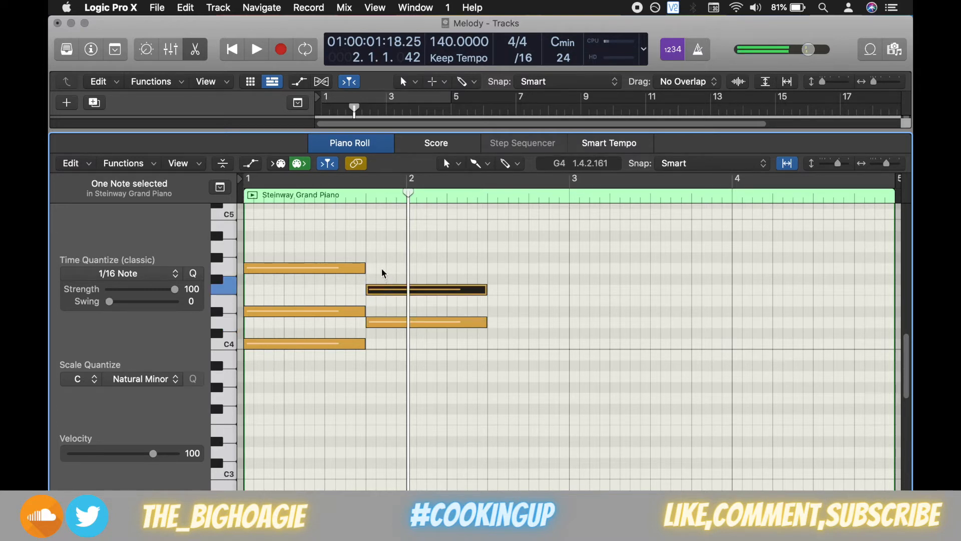
left_click(370, 244, "super")
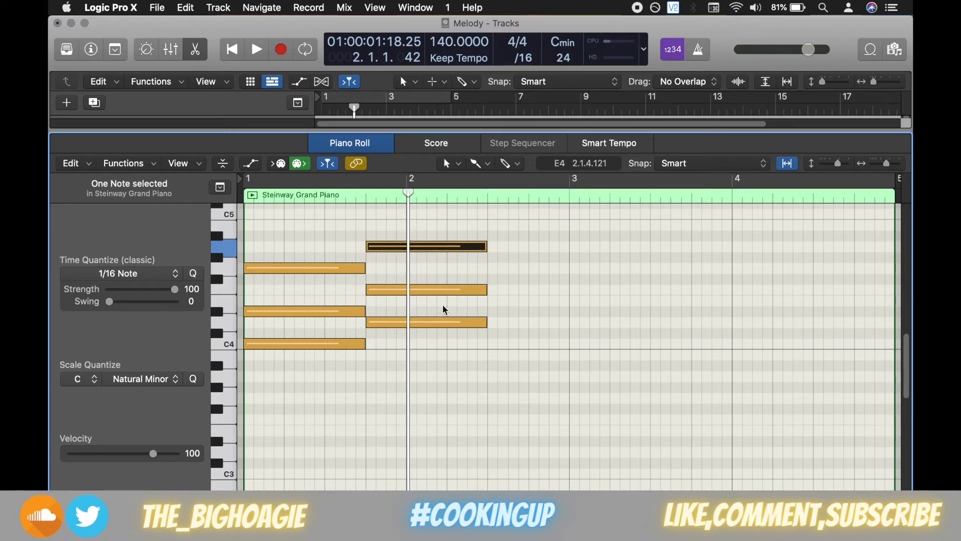
Raise the second chord's notes to D#4, G4 and A#4, auditioning them against the first chord.
left_click(419, 322)
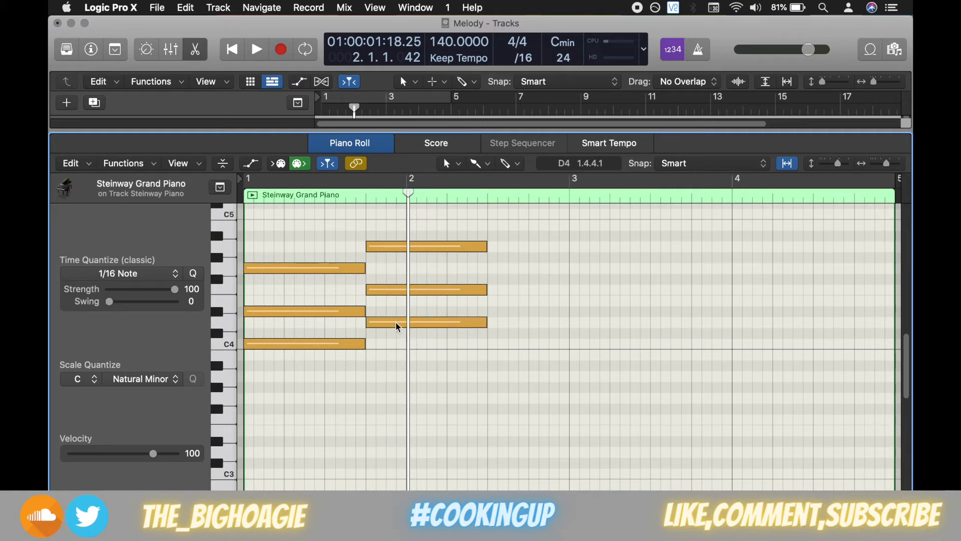
left_click_drag(395, 321, 396, 313)
left_click(308, 311)
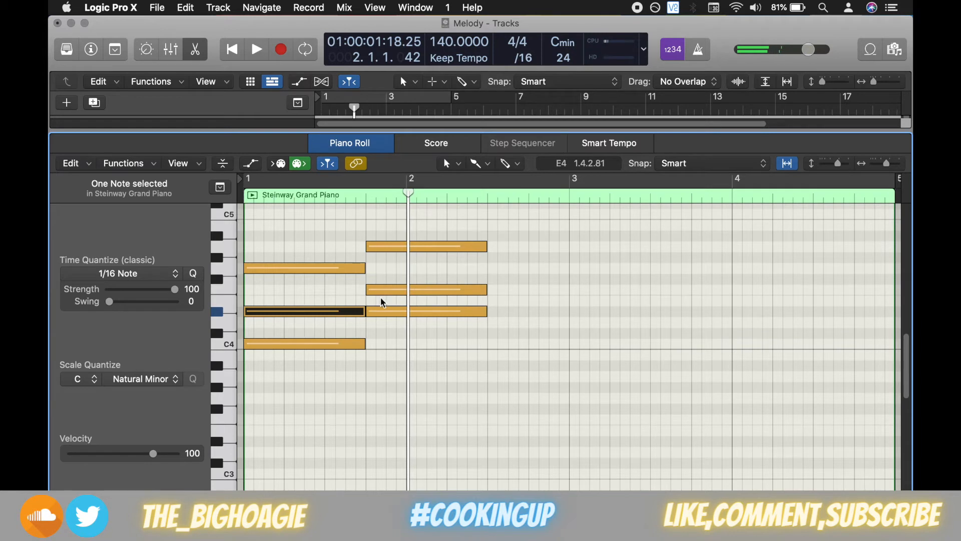
left_click_drag(386, 292, 388, 284)
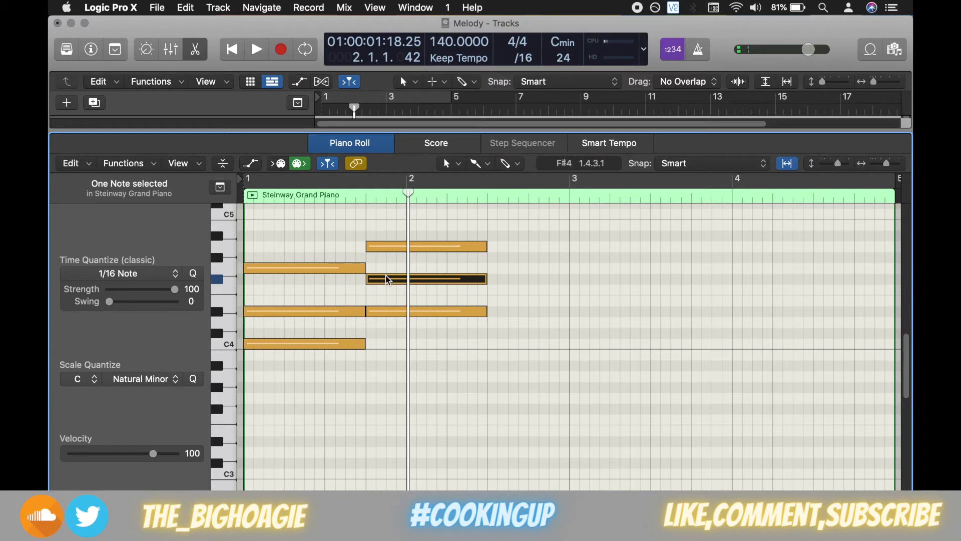
left_click_drag(388, 277, 390, 272)
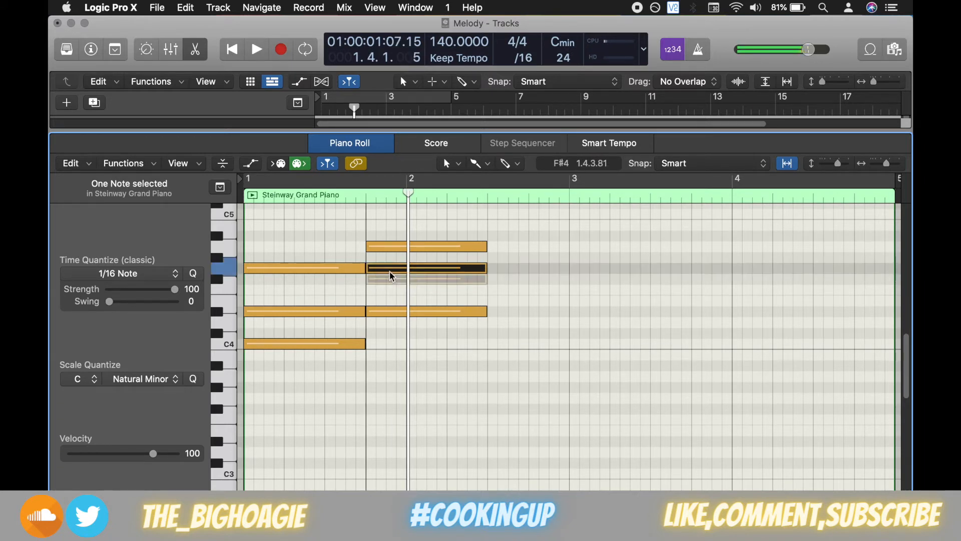
left_click(324, 268)
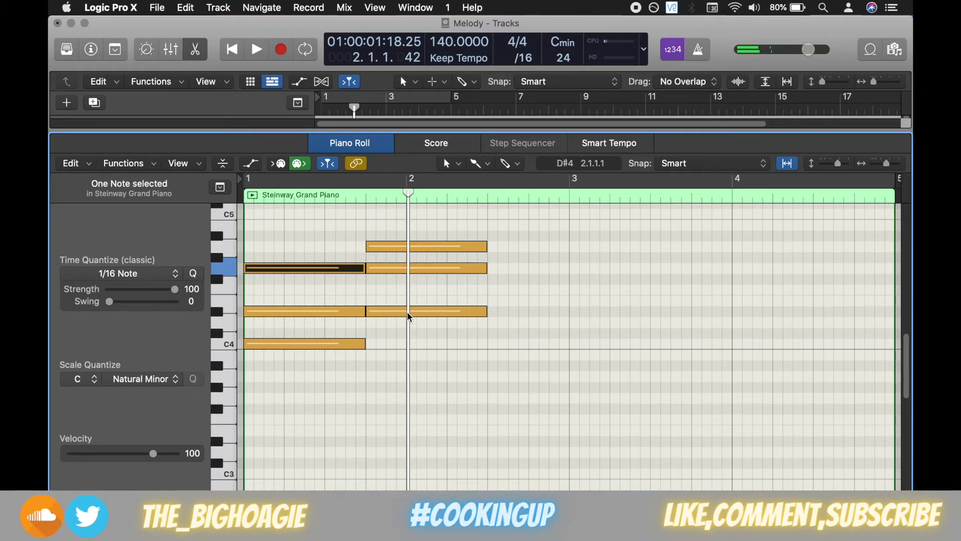
left_click(403, 247)
left_click_drag(404, 247, 401, 242)
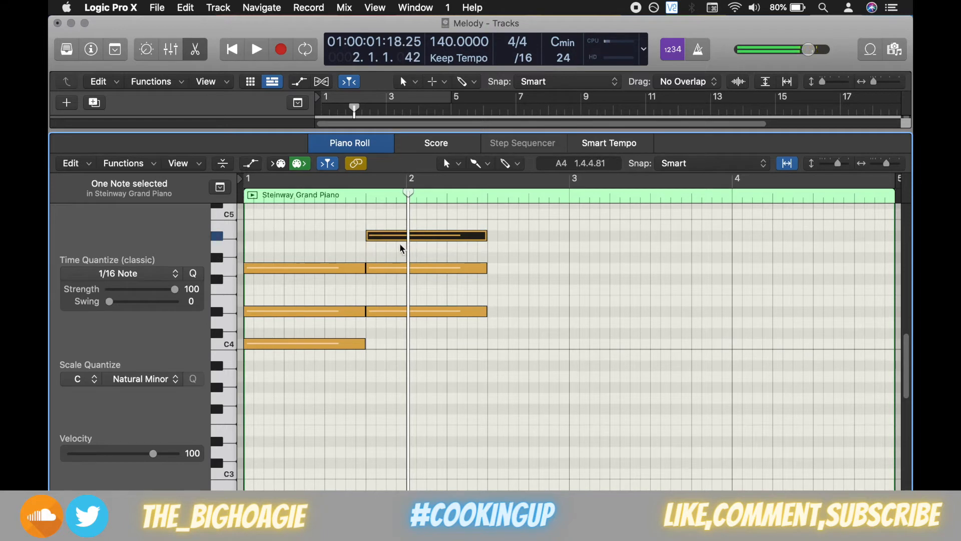
Extend all three notes of the second chord to the start of bar 3, play back both chords, and return the playhead to the beginning.
left_click_drag(431, 341, 412, 223)
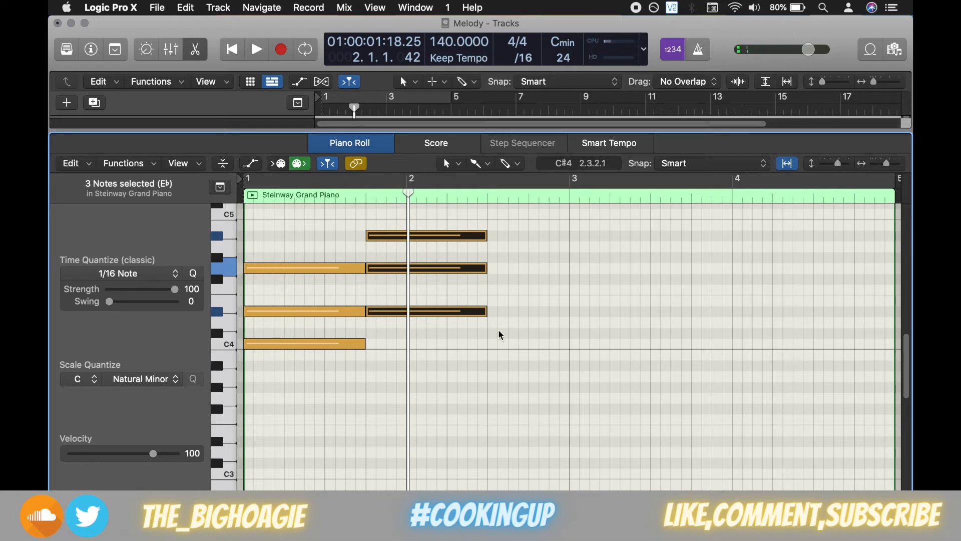
left_click_drag(486, 312, 570, 317)
key("space")
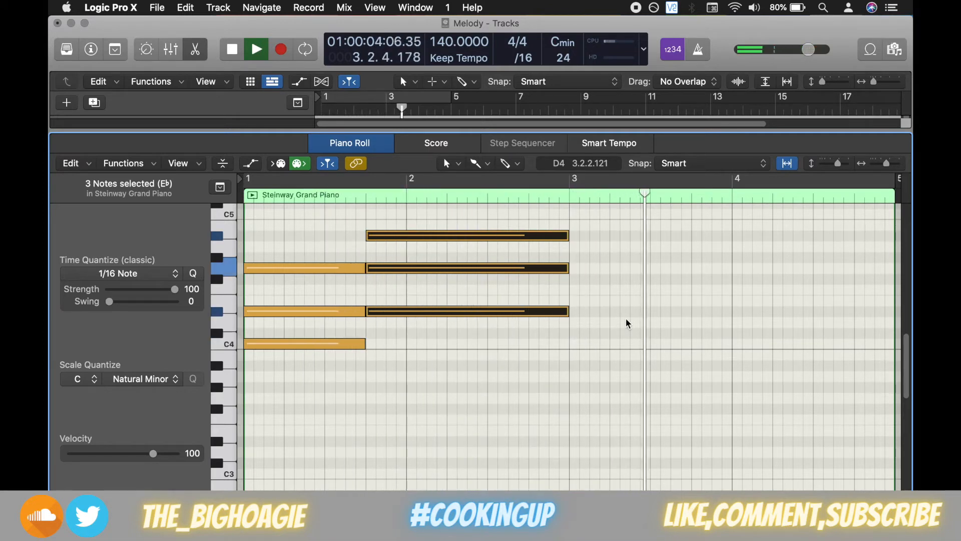
key("space")
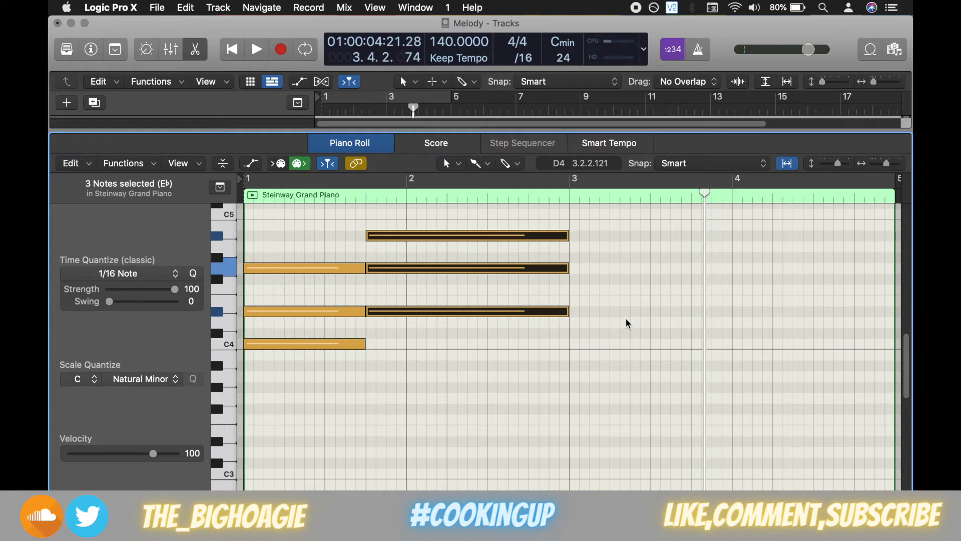
key("Return")
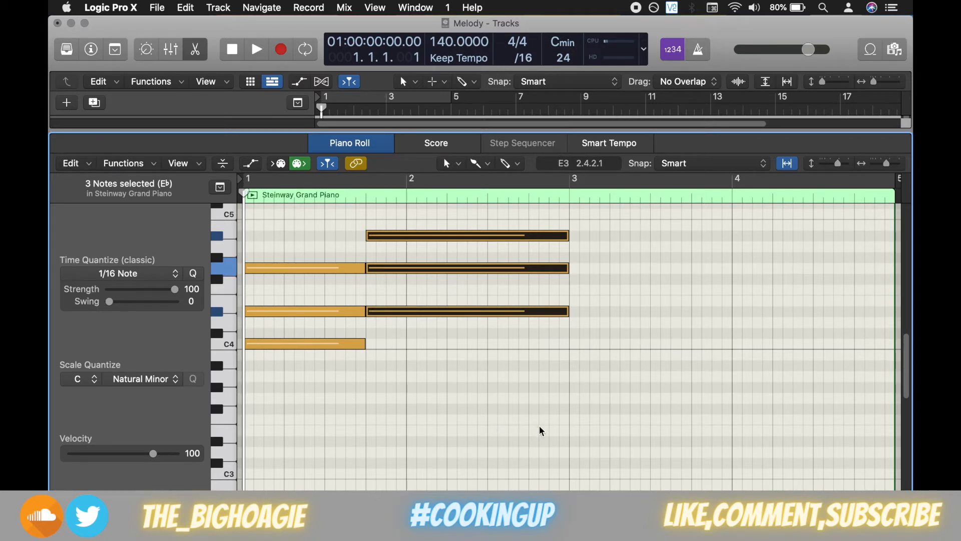
Repeat both chords into bars 3 and 4 and force the copies legato up to bar 5, keeping the chord notes.
left_click_drag(541, 428, 295, 233)
key("super+r")
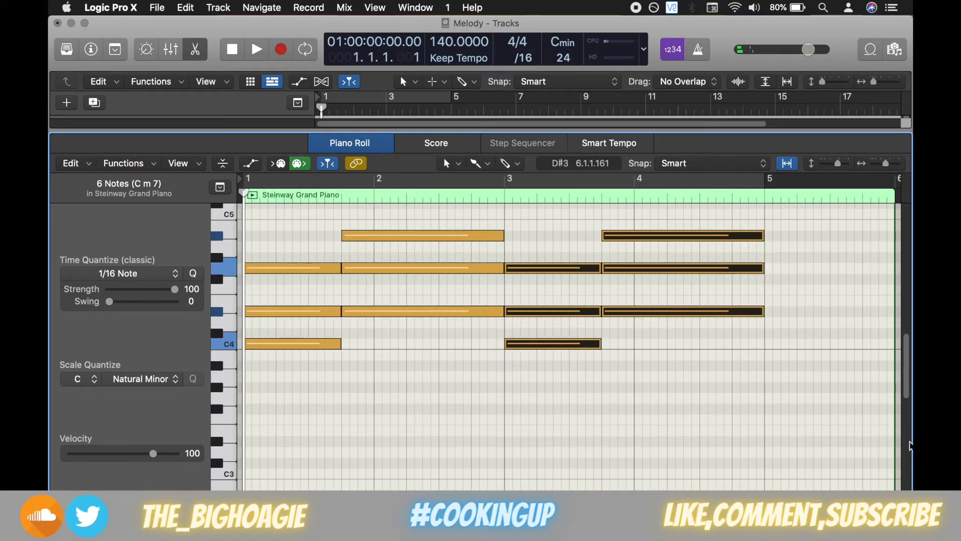
key("shift+backslash")
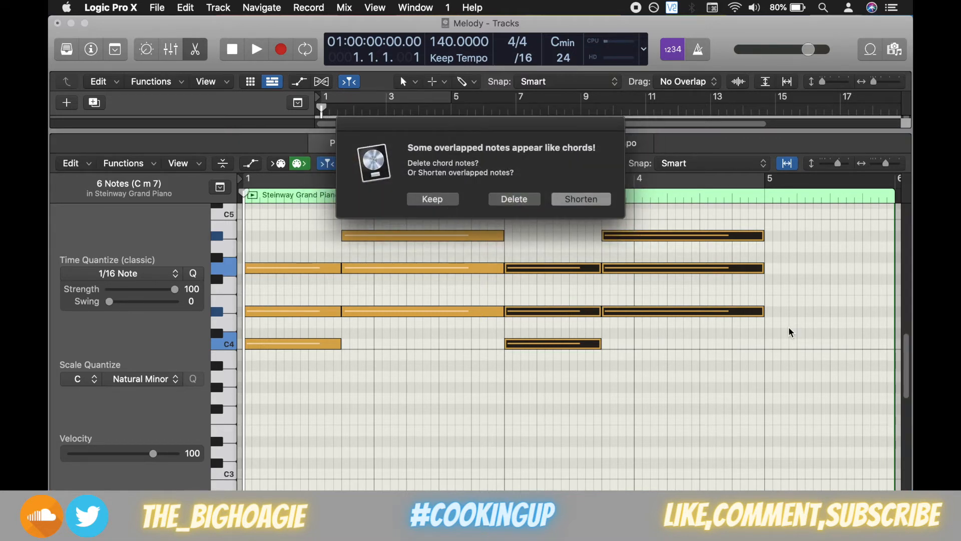
left_click(433, 199)
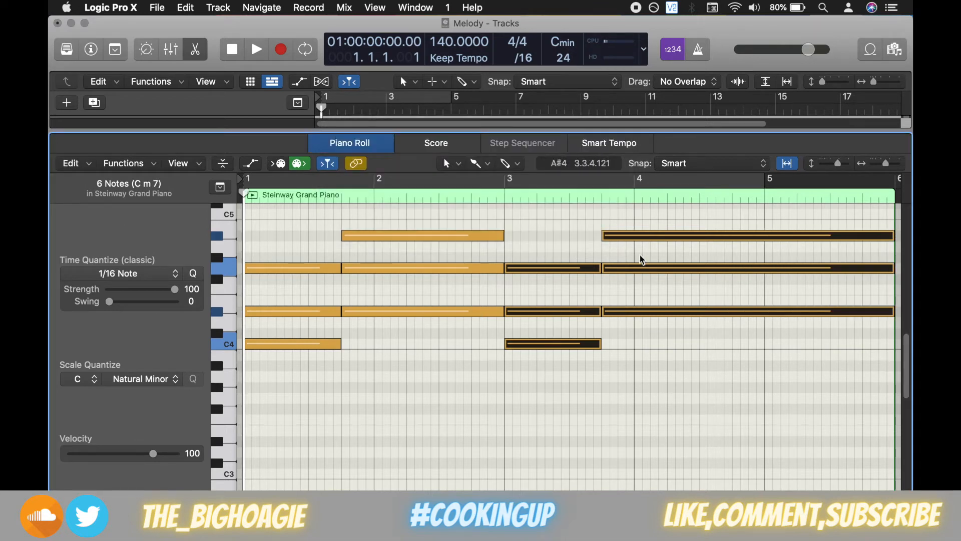
left_click_drag(892, 448, 717, 480)
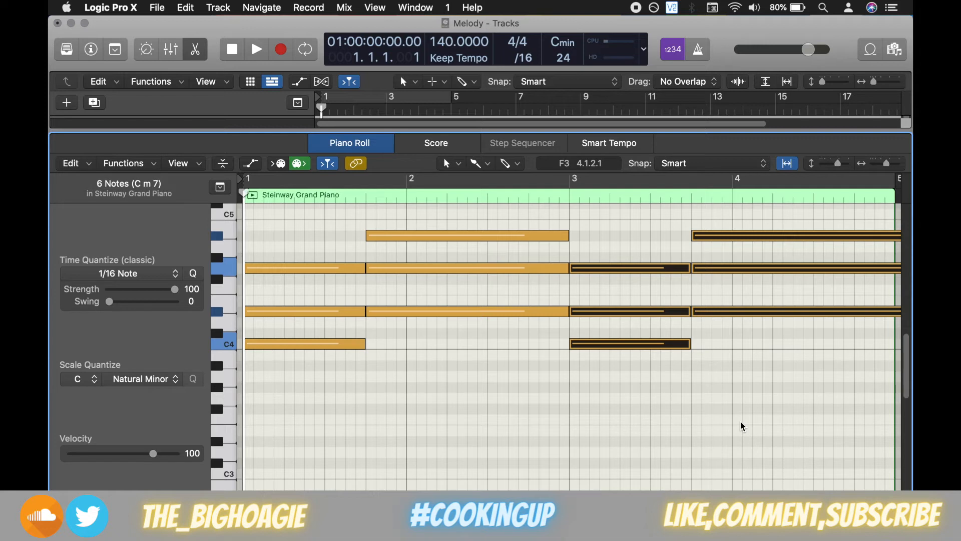
key("shift+l")
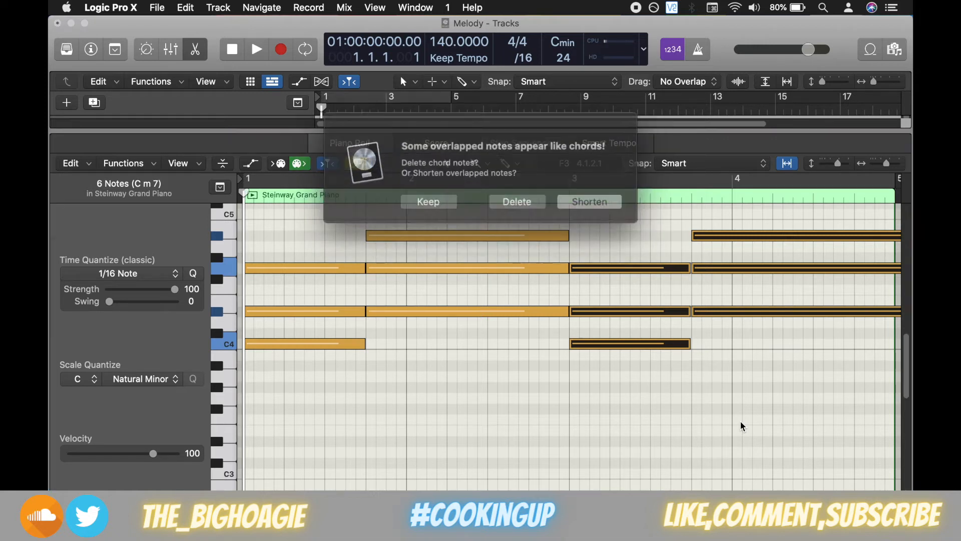
left_click(431, 197)
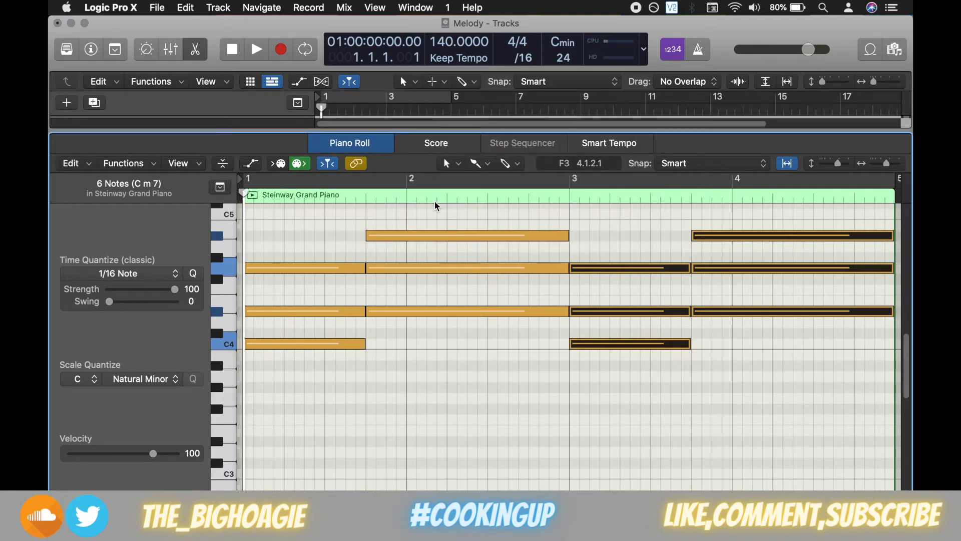
Shorten all three notes of the first chord to about two beats.
left_click(368, 287)
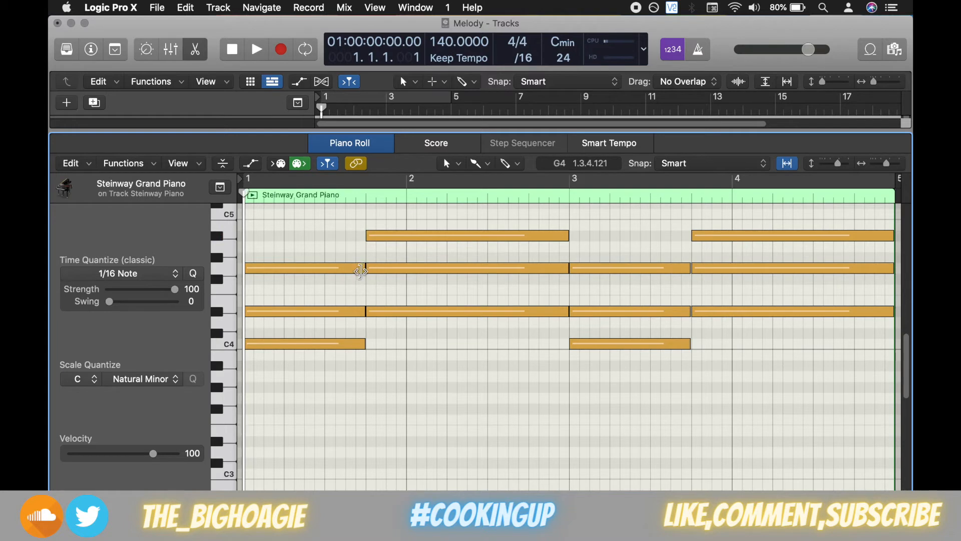
left_click_drag(339, 365, 329, 246)
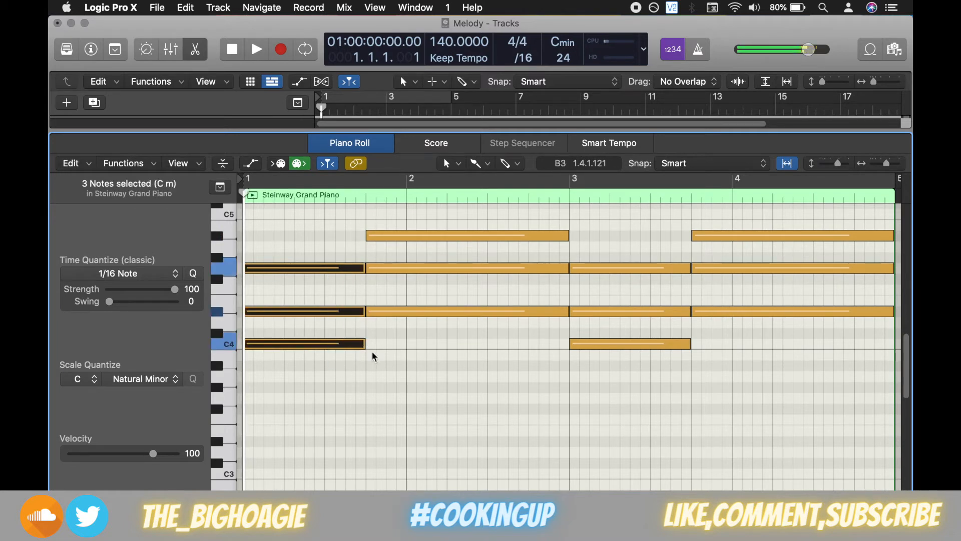
left_click_drag(363, 344, 323, 346)
key("Return")
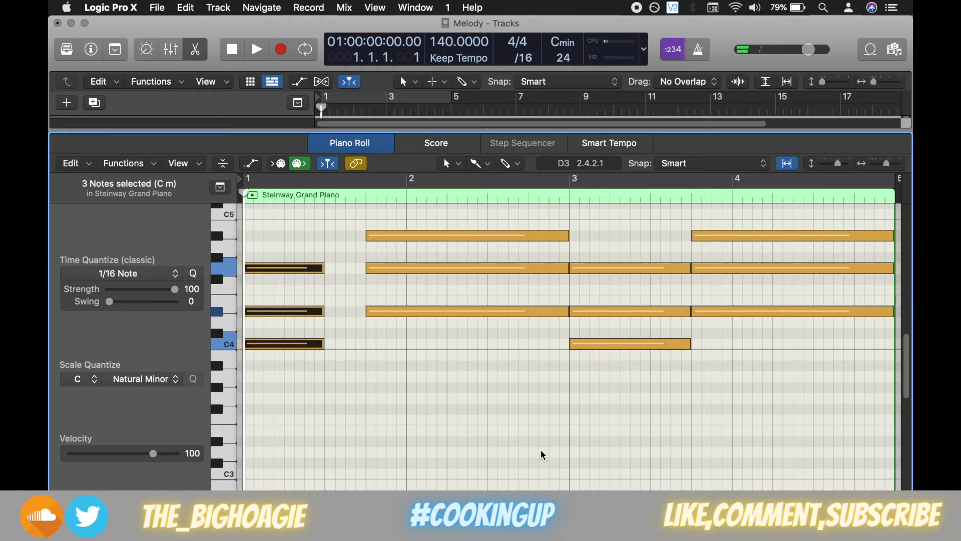
Force the notes of the first two chords legato to close the gap between them, keeping the chord notes.
left_click_drag(540, 449, 273, 229)
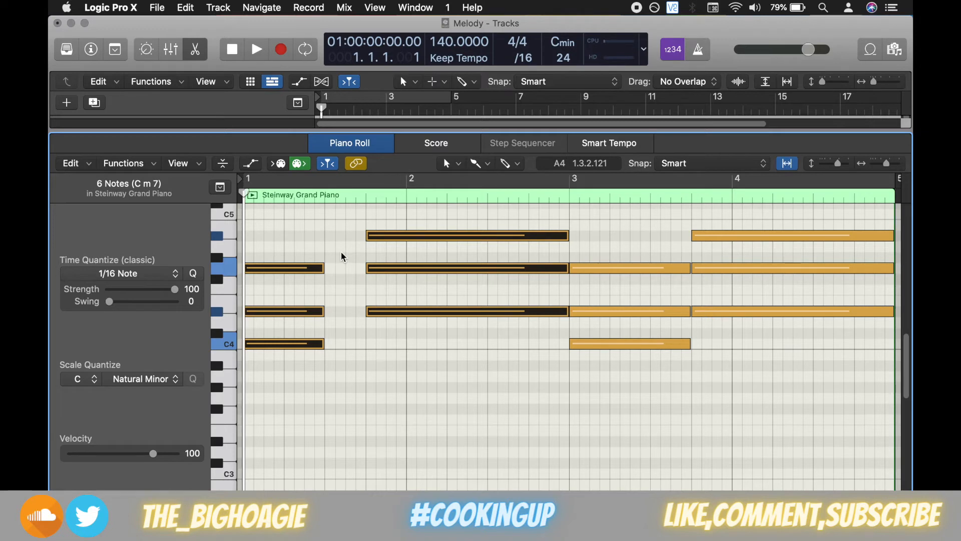
key("shift+l")
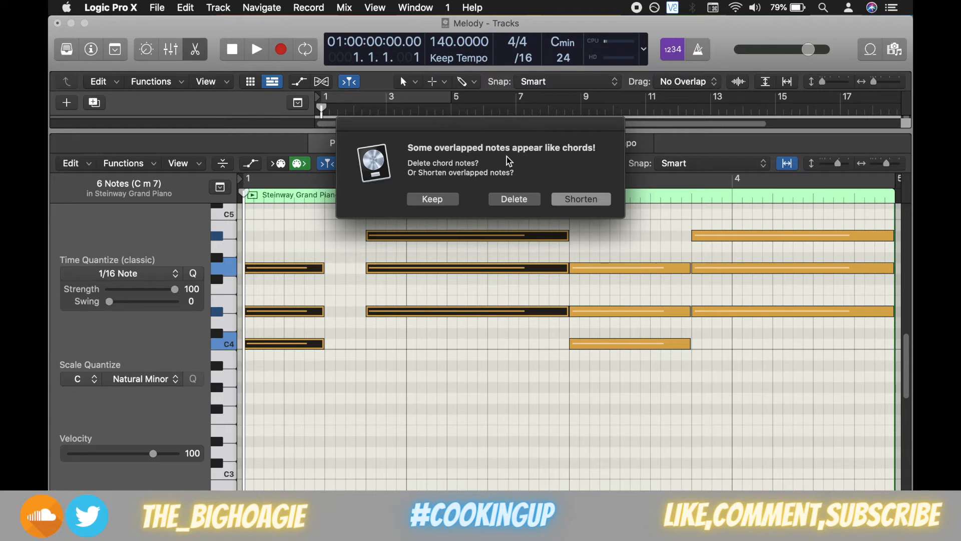
left_click(433, 199)
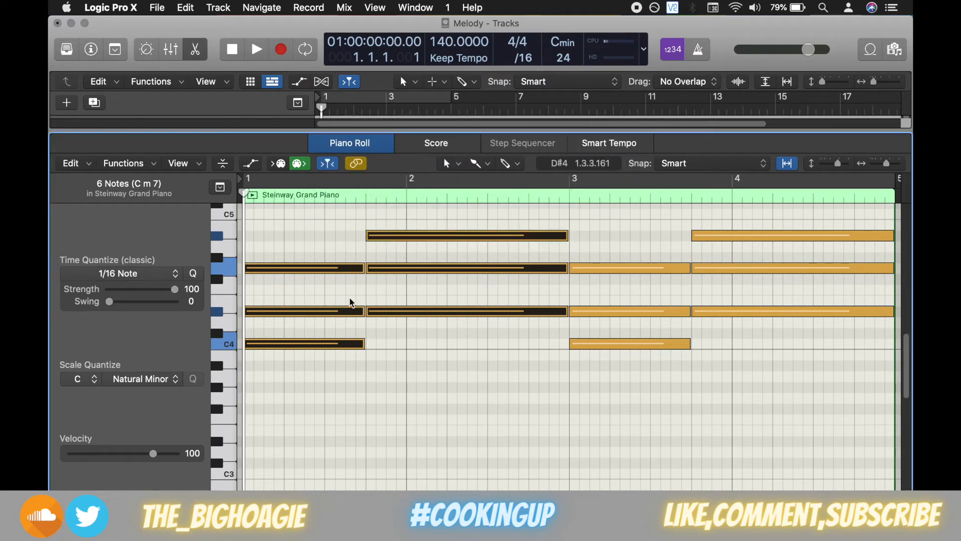
left_click(447, 430)
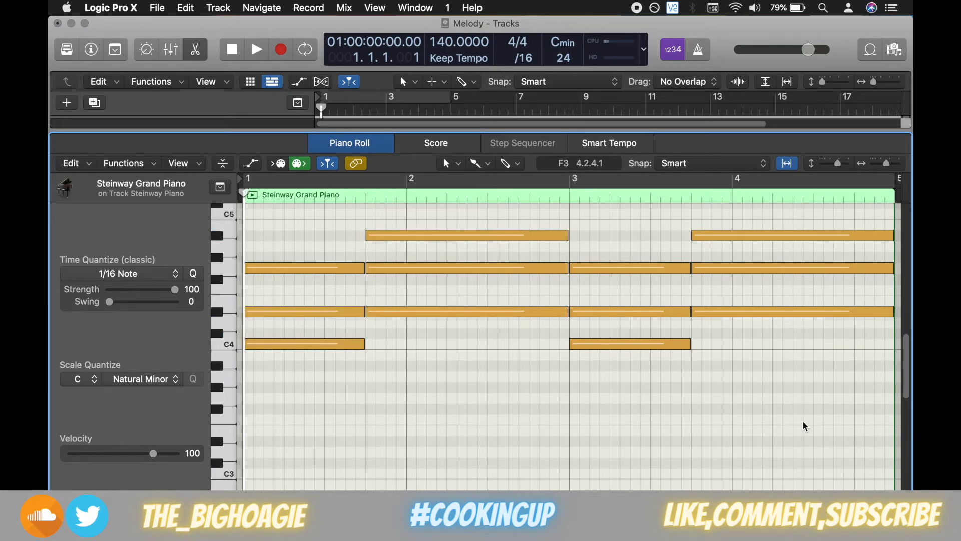
Delete the copied chords in bars 3 and 4 and repeat the first two chords again.
left_click_drag(799, 421, 646, 218)
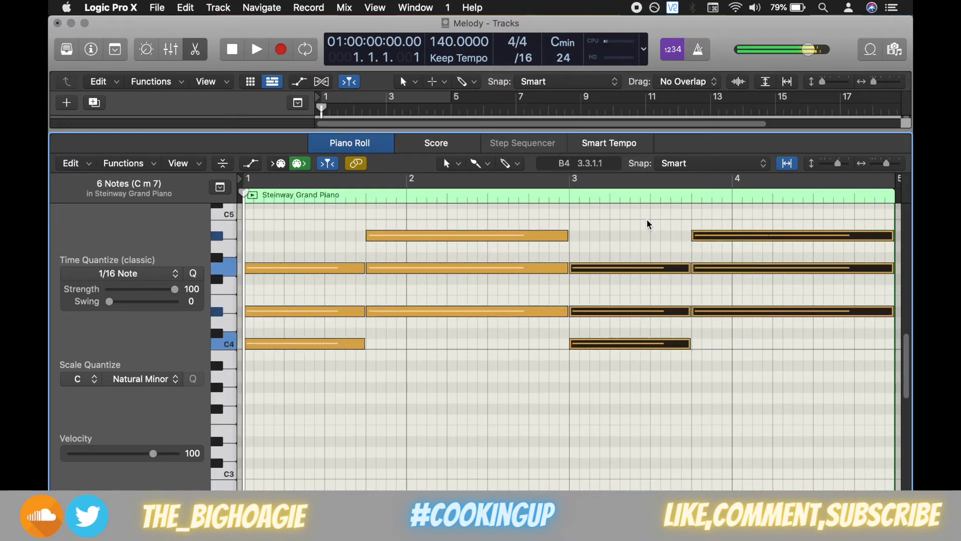
key("Delete")
left_click_drag(515, 400, 266, 223)
key("super+r")
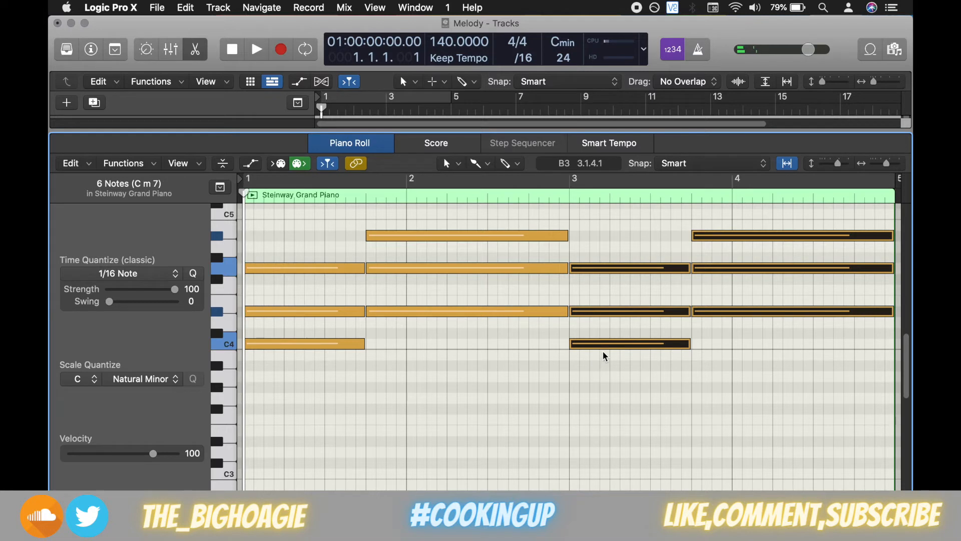
Replace the repeated chords in bars 3 and 4 with a duplicate of the first two chords placed from bar 3.
key("Delete")
left_click_drag(568, 406, 297, 236)
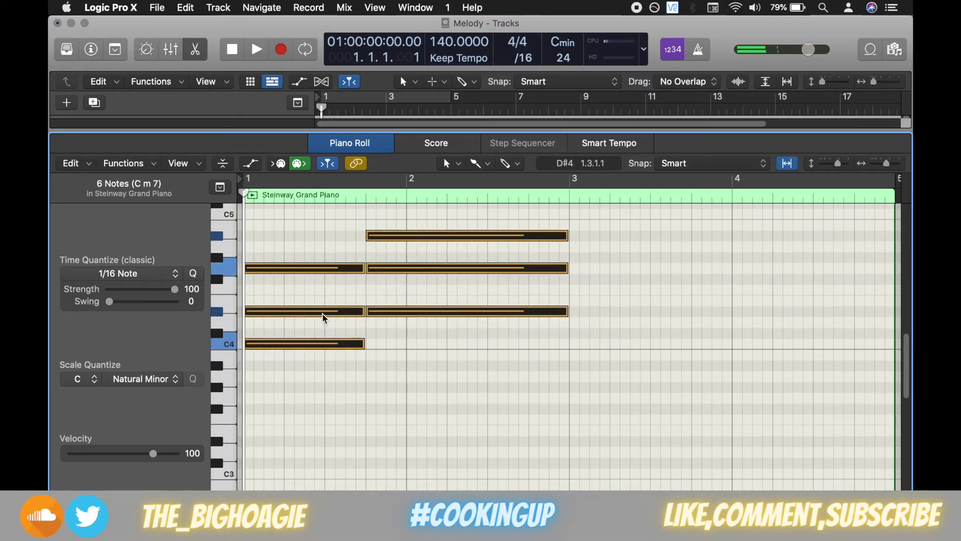
key("space")
left_click_drag(323, 315, 651, 310)
key("space")
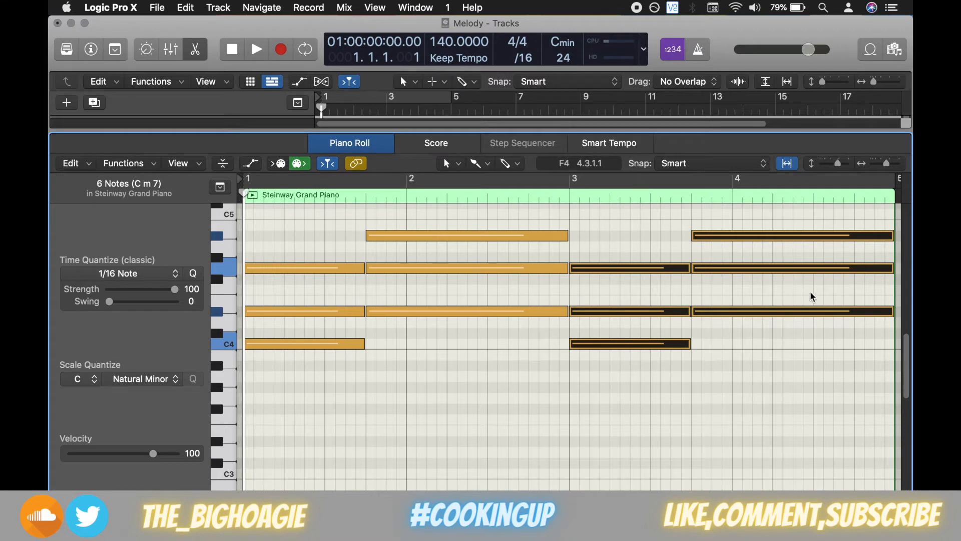
left_click(644, 413)
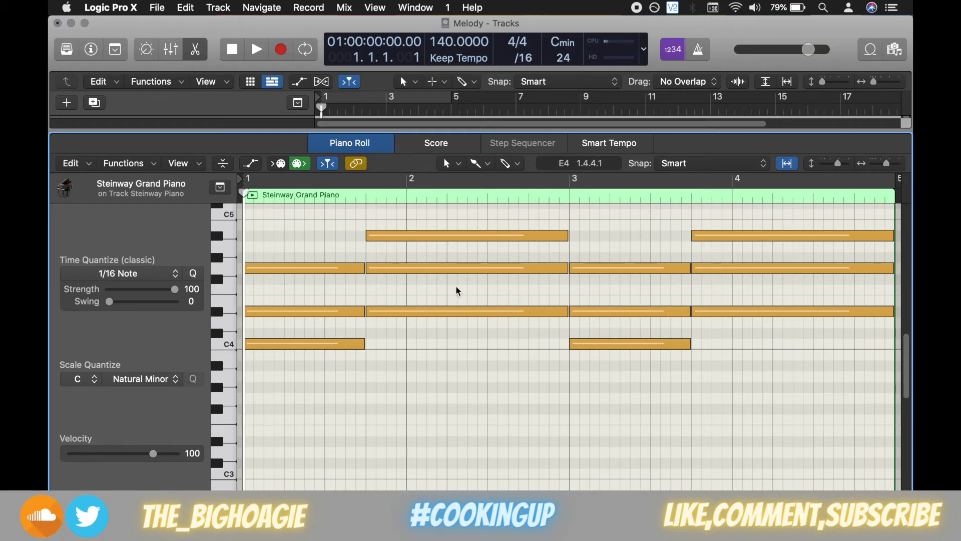
Lower the chord at bar 3 to A#3, C#4 and F4 and scale-quantize it to C Natural Minor.
left_click_drag(624, 256, 646, 381)
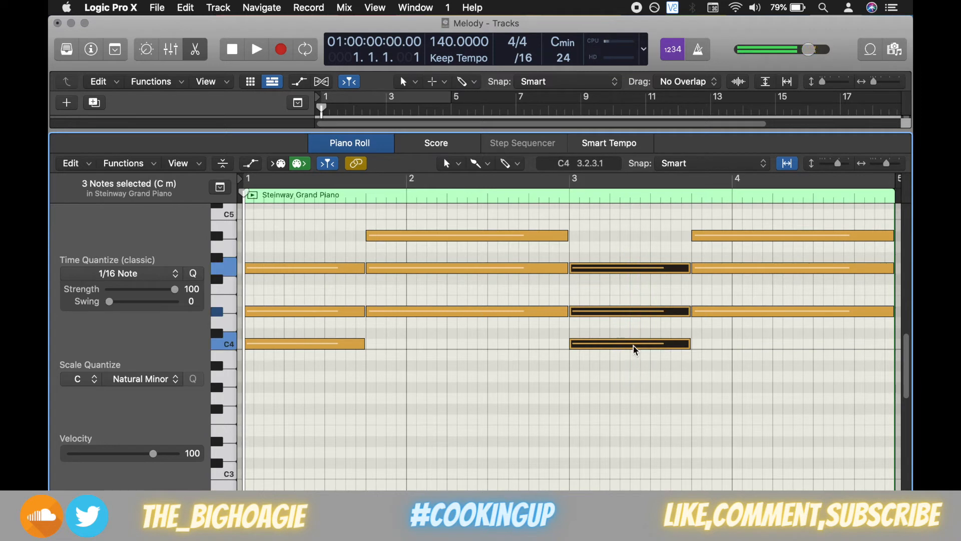
left_click_drag(633, 349, 631, 363)
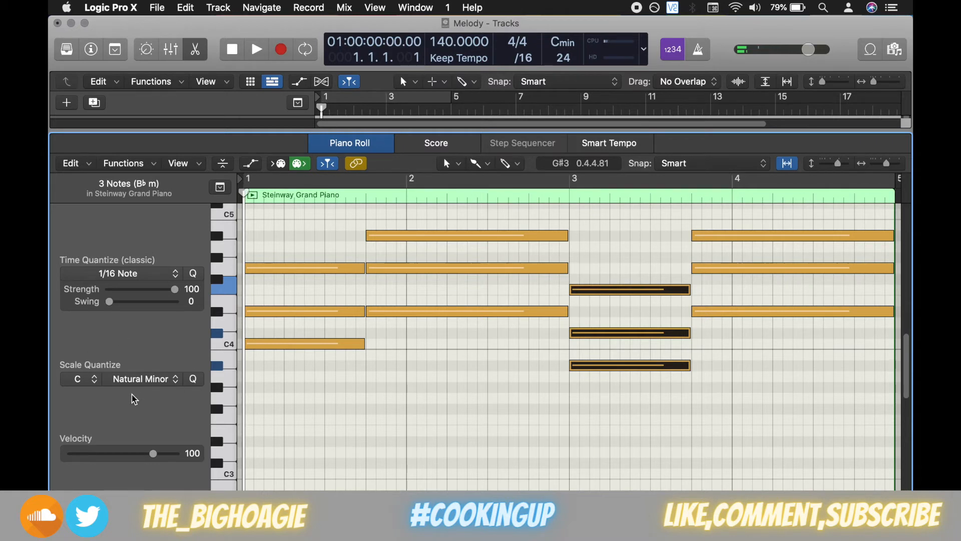
left_click(195, 381)
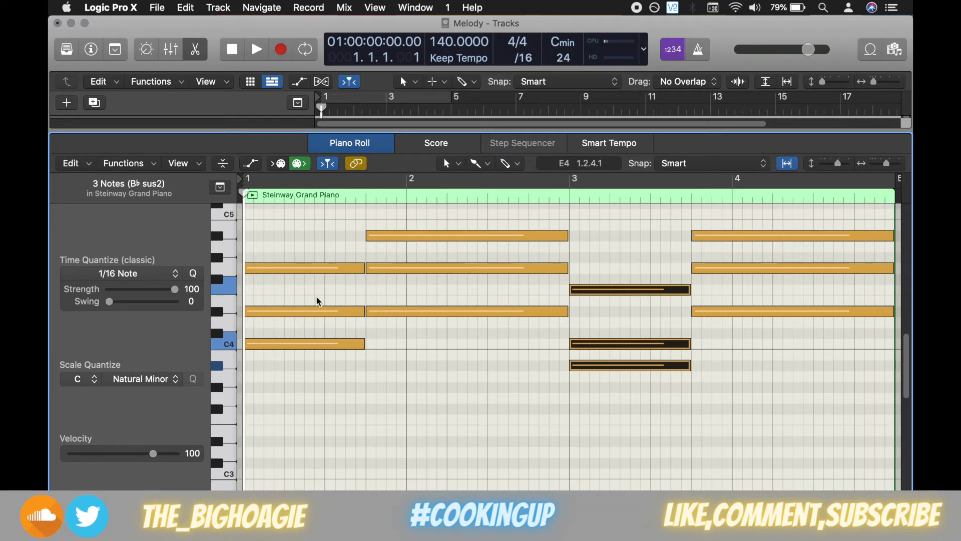
left_click(447, 344)
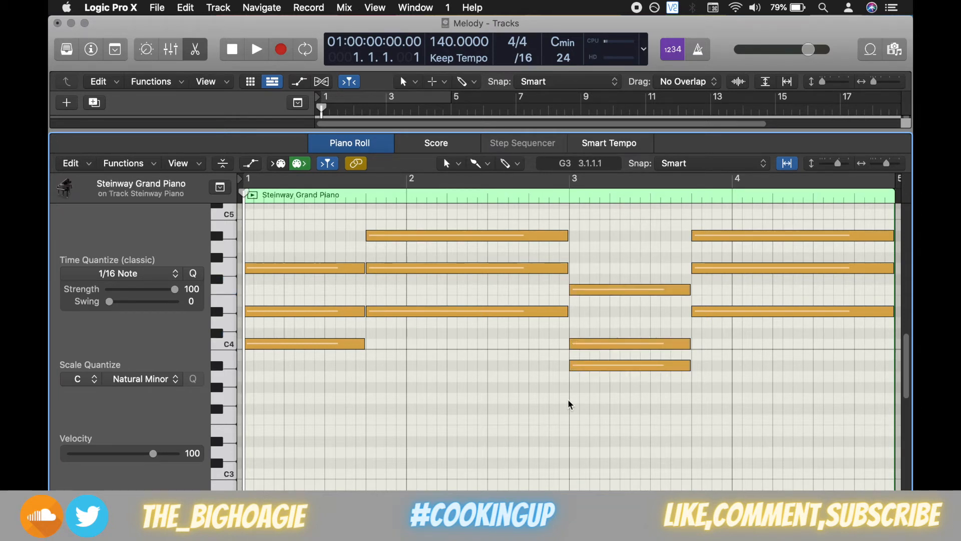
Raise the third chord's middle note to D4 and audition each of the chord's notes.
left_click_drag(612, 344, 610, 326)
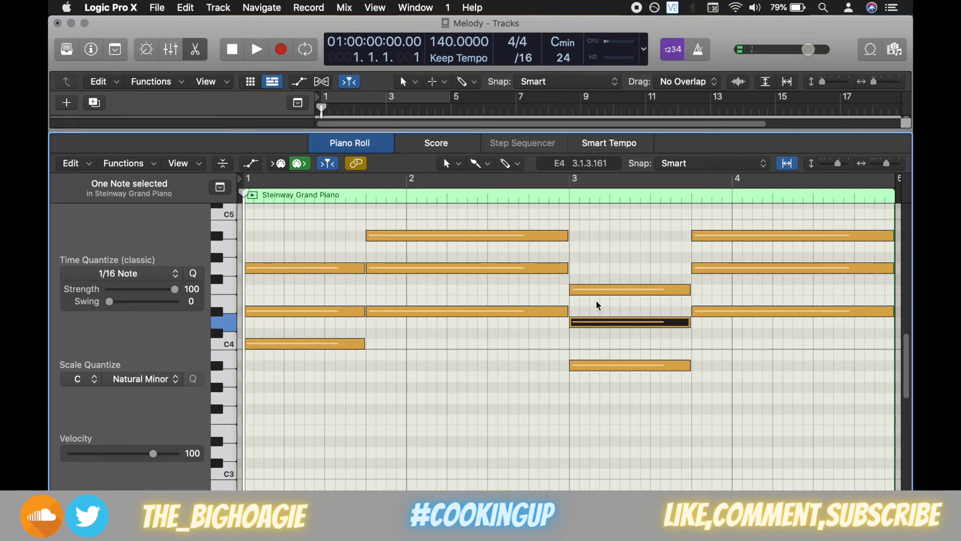
left_click(619, 366)
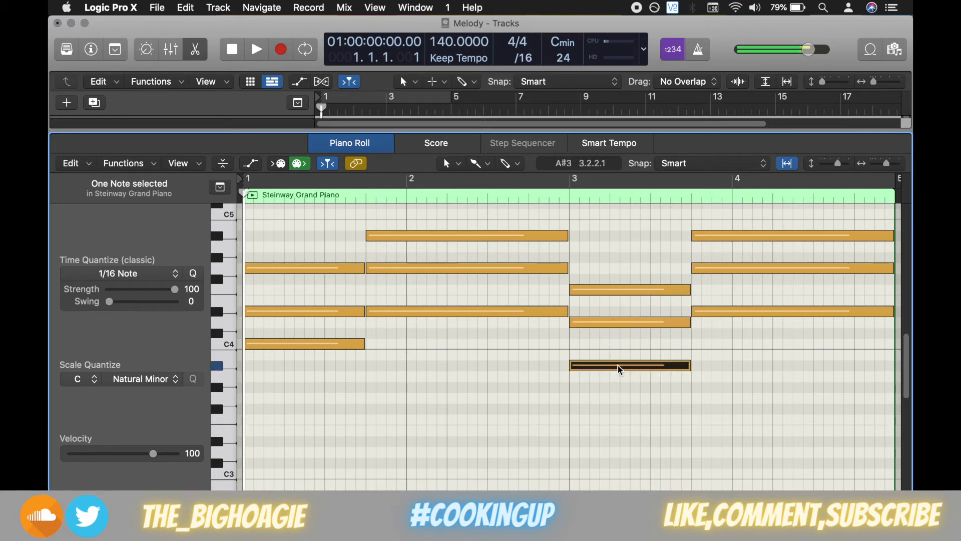
left_click(614, 323)
left_click(612, 290)
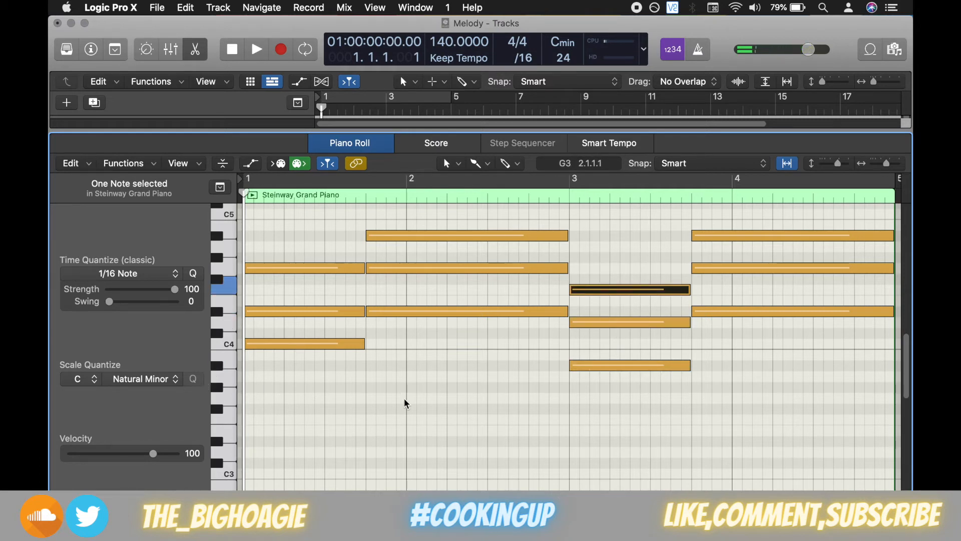
Play the progression through the third chord and return the playhead to the beginning.
key("space")
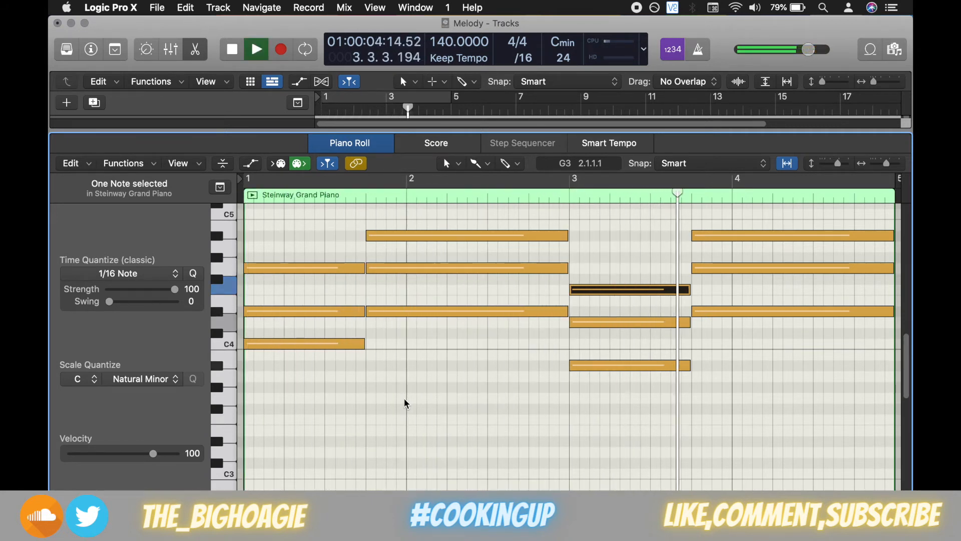
key("space")
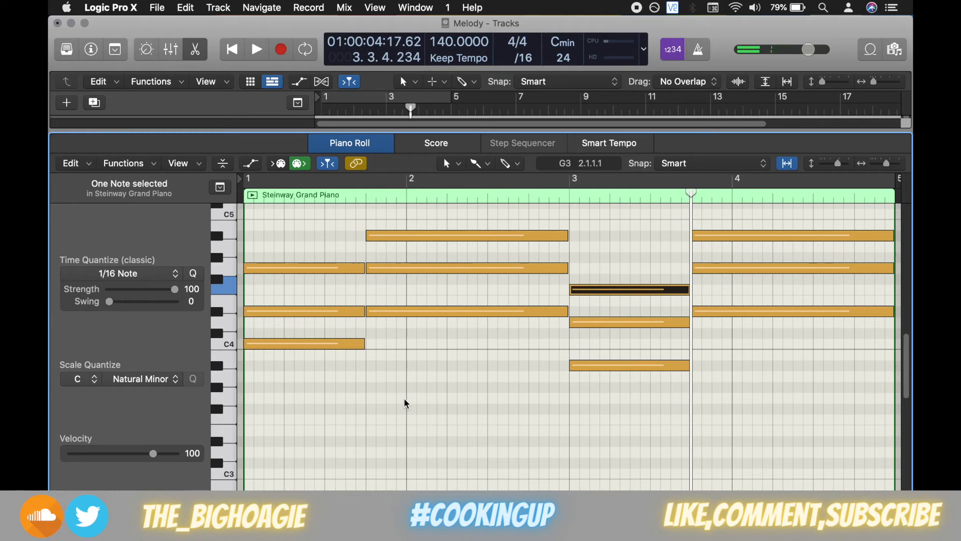
key("Return")
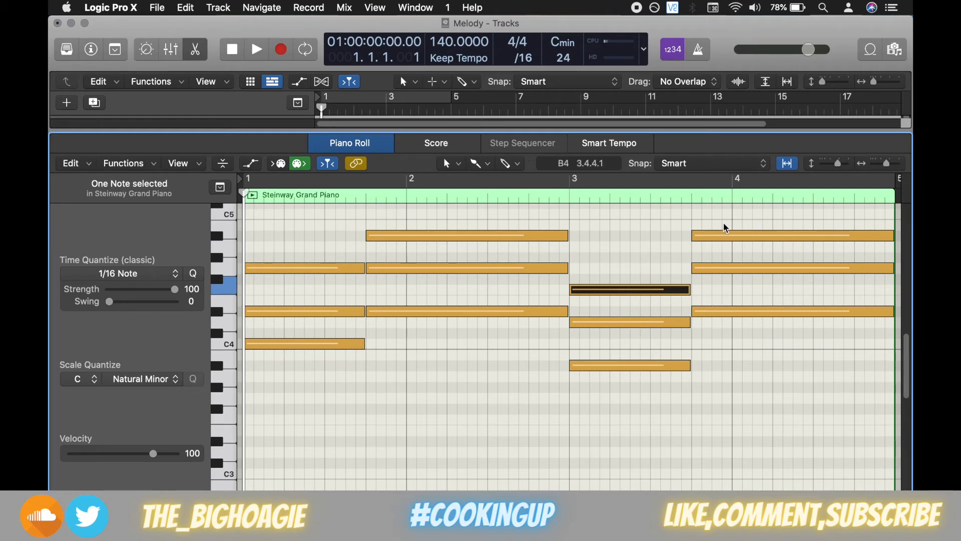
Lower the fourth chord to C4, E4 and G4 and audition it against the first chord.
left_click_drag(724, 228, 756, 350)
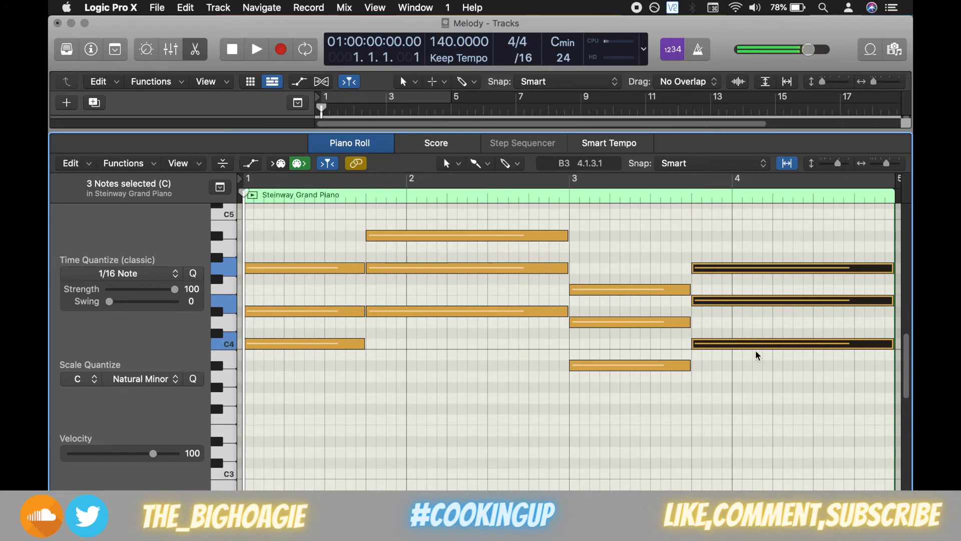
left_click(777, 388)
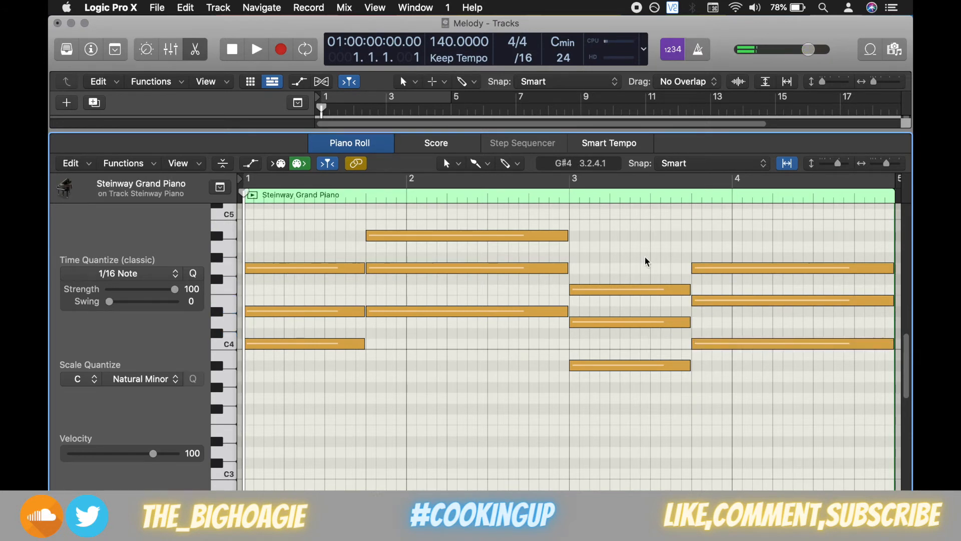
left_click_drag(777, 236, 762, 407)
left_click_drag(333, 397, 288, 230)
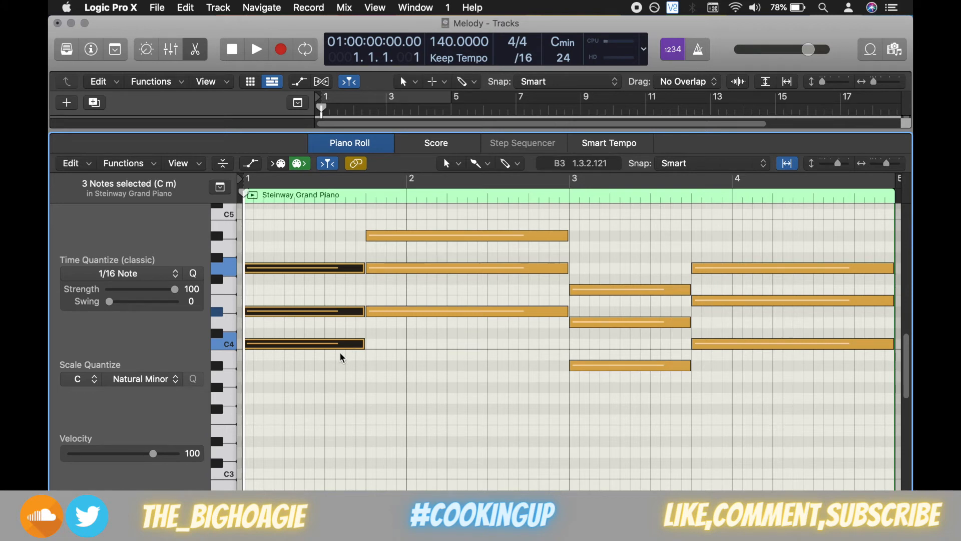
left_click_drag(743, 236, 777, 395)
left_click_drag(293, 254, 344, 411)
left_click(750, 408)
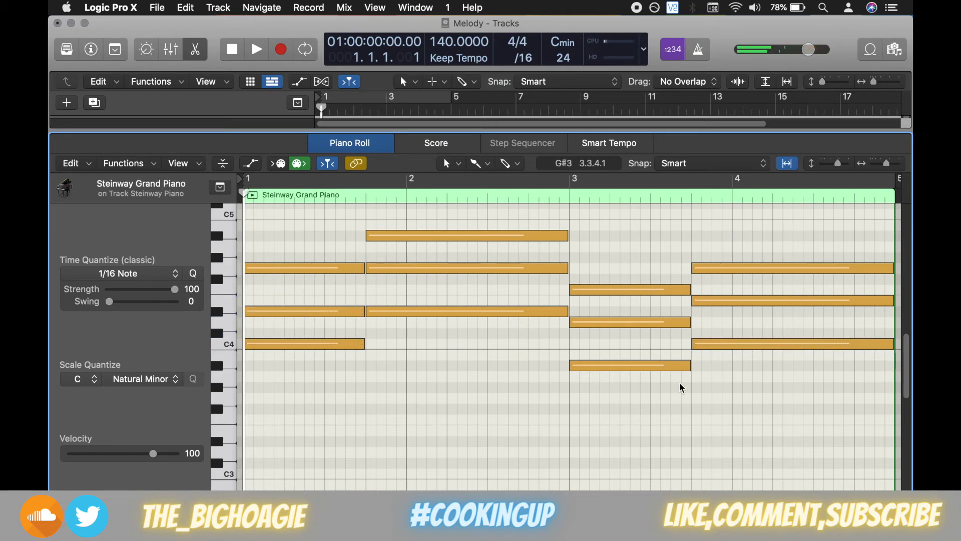
Delete the fourth chord's middle note, E4, and audition its top note, G4.
left_click(759, 301)
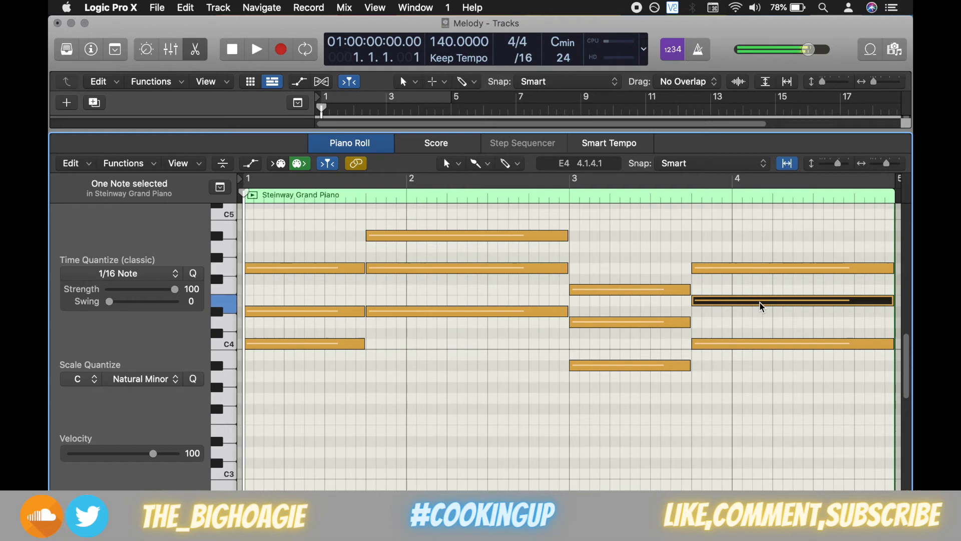
key("Delete")
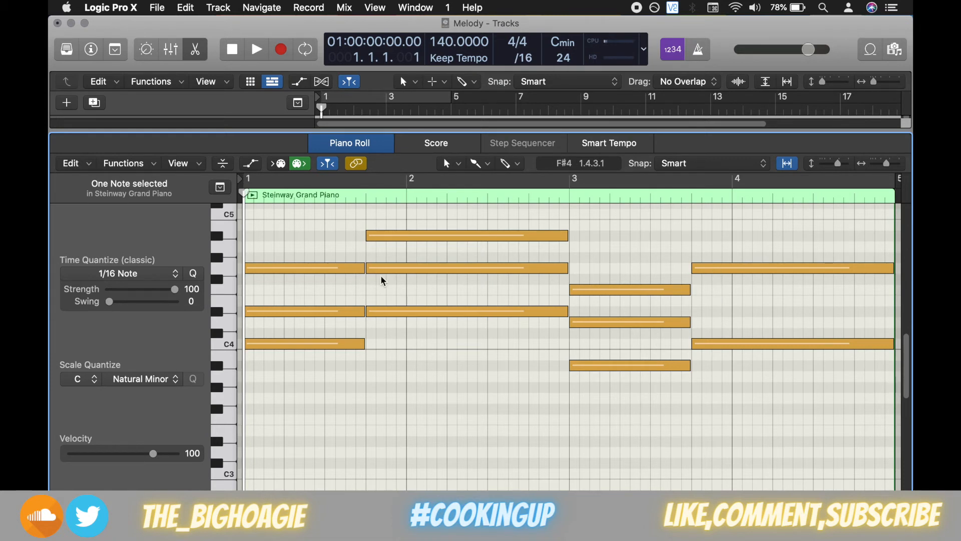
left_click(717, 268)
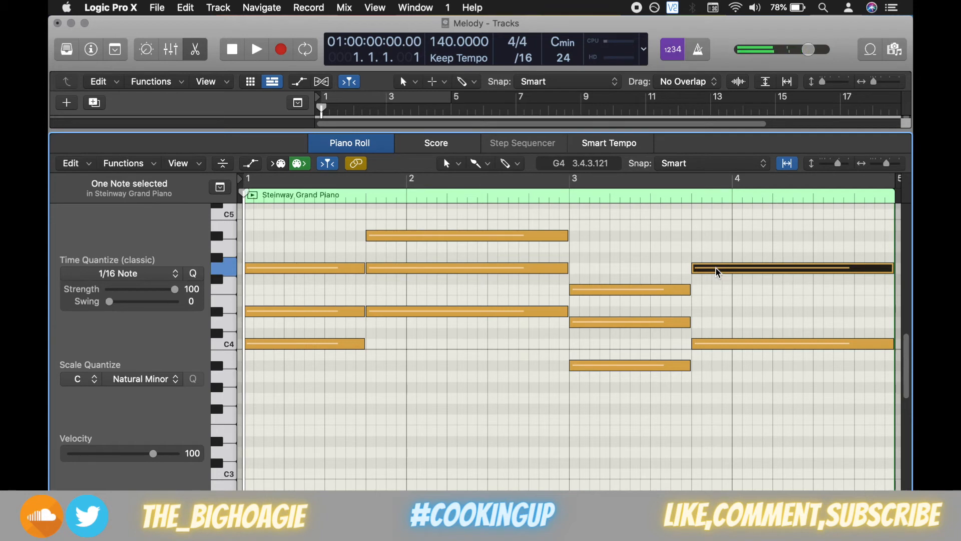
Raise the fourth chord's top note to G#4 and add a D4 note inside the chord, auditioning it against the first chord.
key("alt+Up")
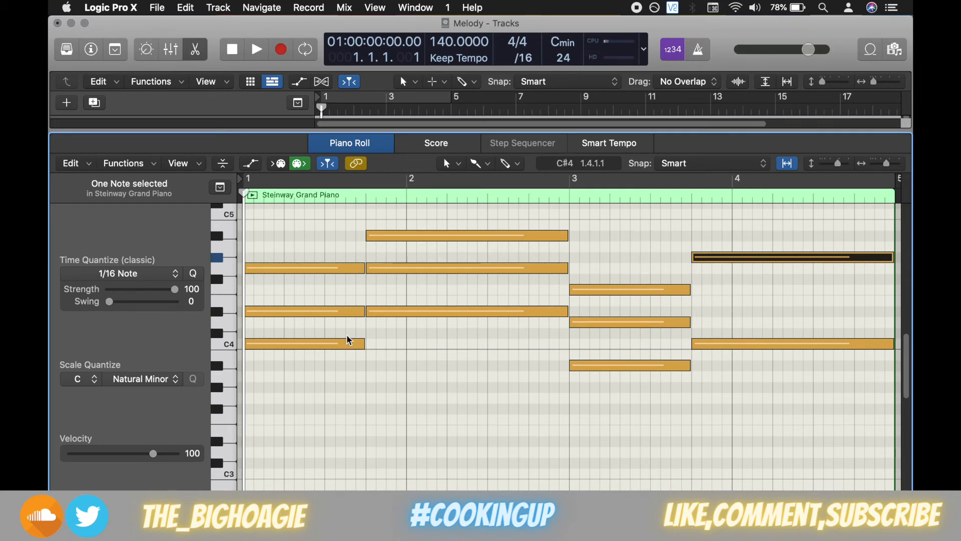
left_click(314, 310)
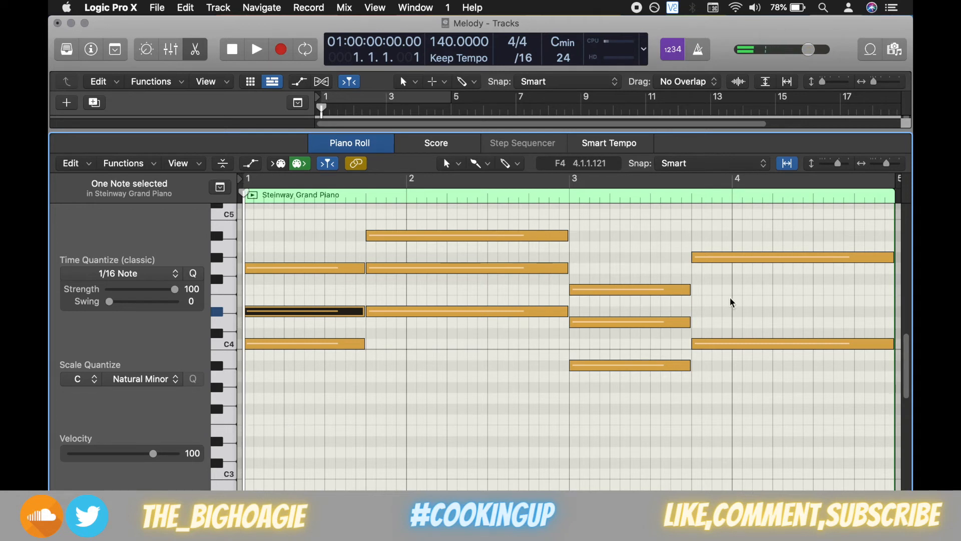
left_click(698, 333, "super")
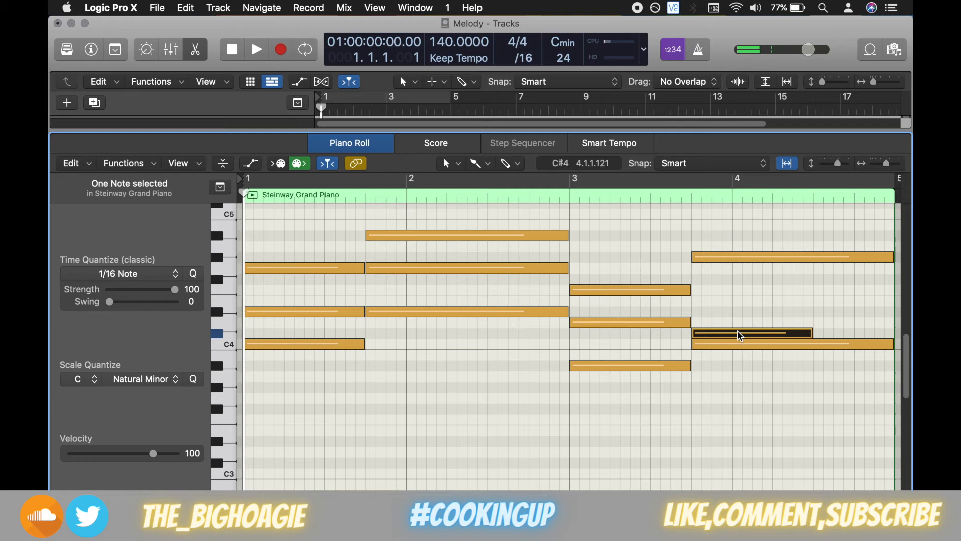
left_click_drag(740, 335, 737, 323)
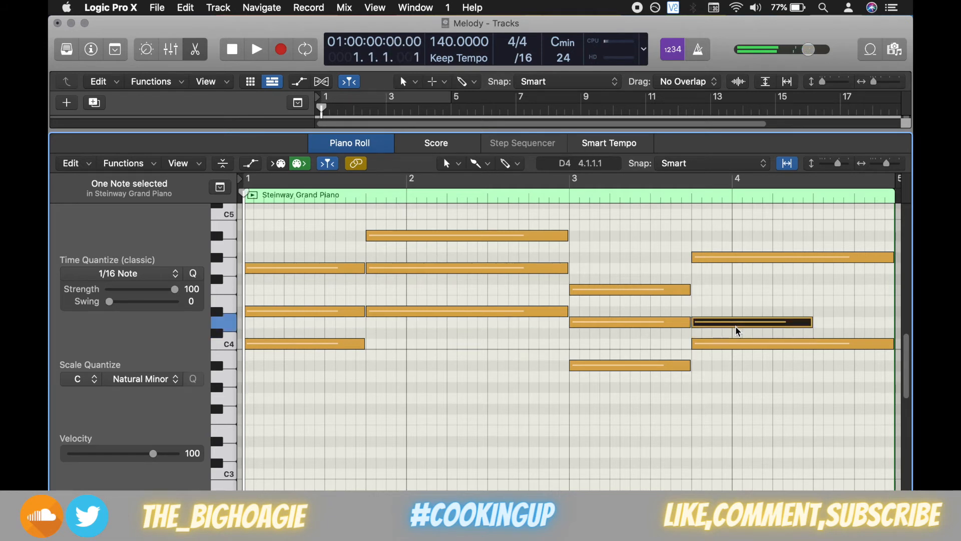
Try D#4, F4 and G4 as further inner notes of the fourth chord, and delete G4 and D#4.
left_click_drag(698, 319, 699, 308)
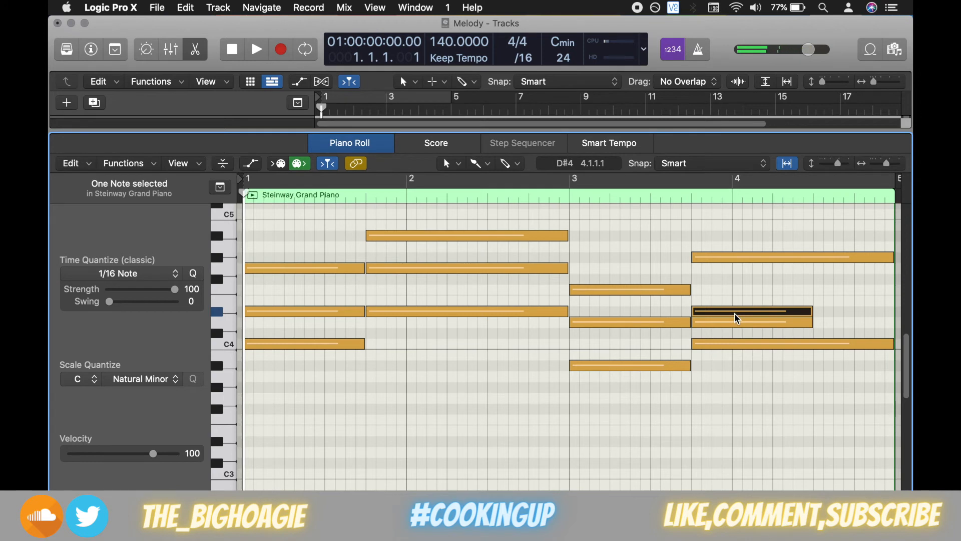
left_click_drag(702, 311, 715, 268)
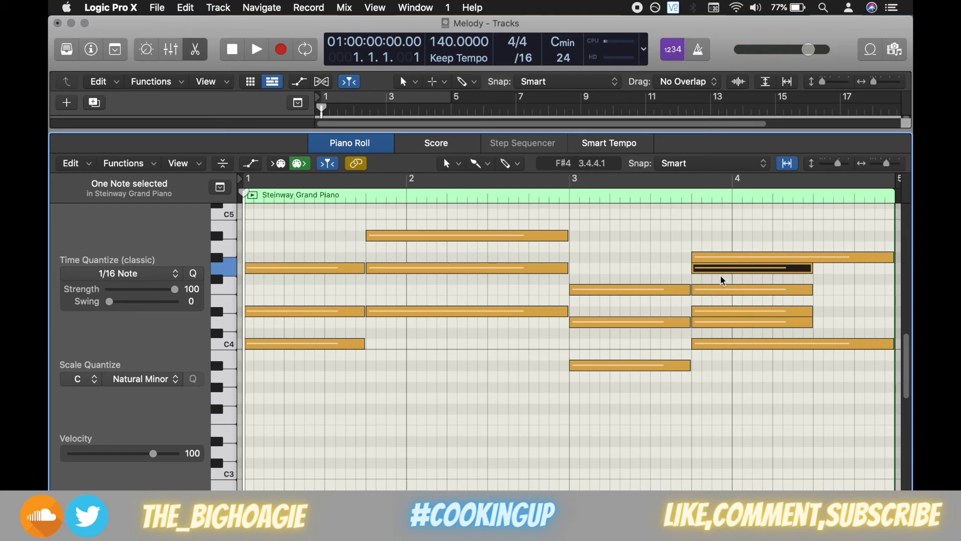
key("Delete")
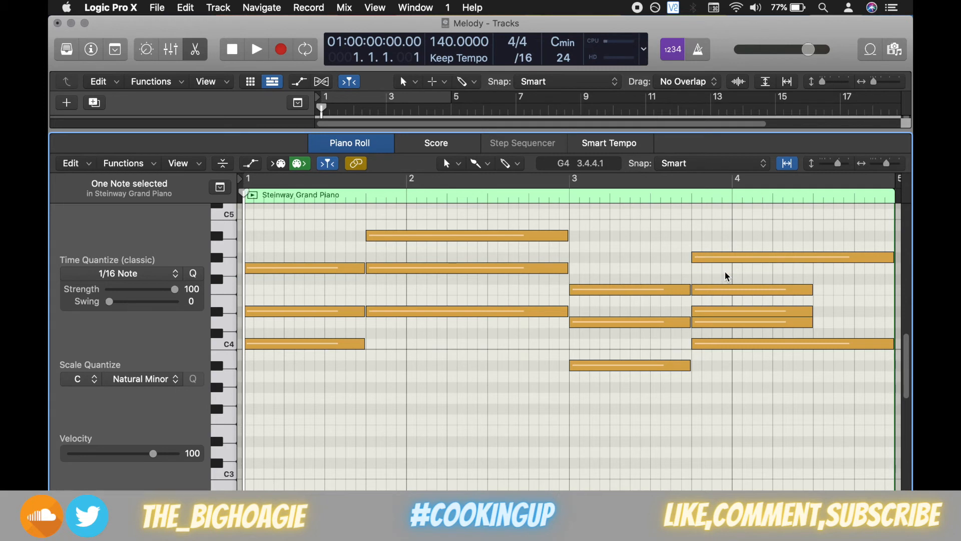
left_click(464, 311)
left_click(745, 308)
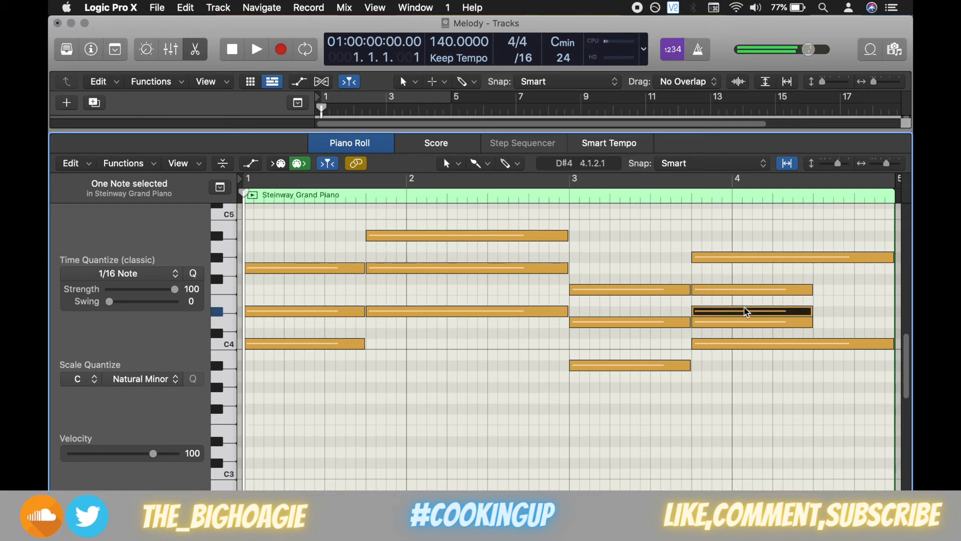
key("Delete")
Lengthen the fourth chord's D4 and F4 notes to the end of bar 4 and clear the selection.
left_click_drag(765, 274, 782, 326)
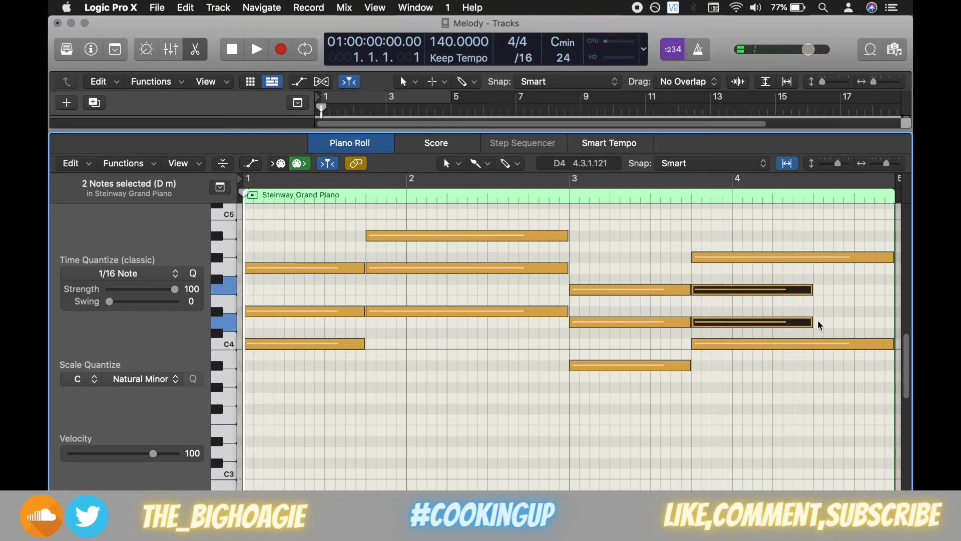
mouse_move(812, 325)
left_mouse_down()
mouse_move(890, 328)
mouse_move(811, 325)
left_mouse_up()
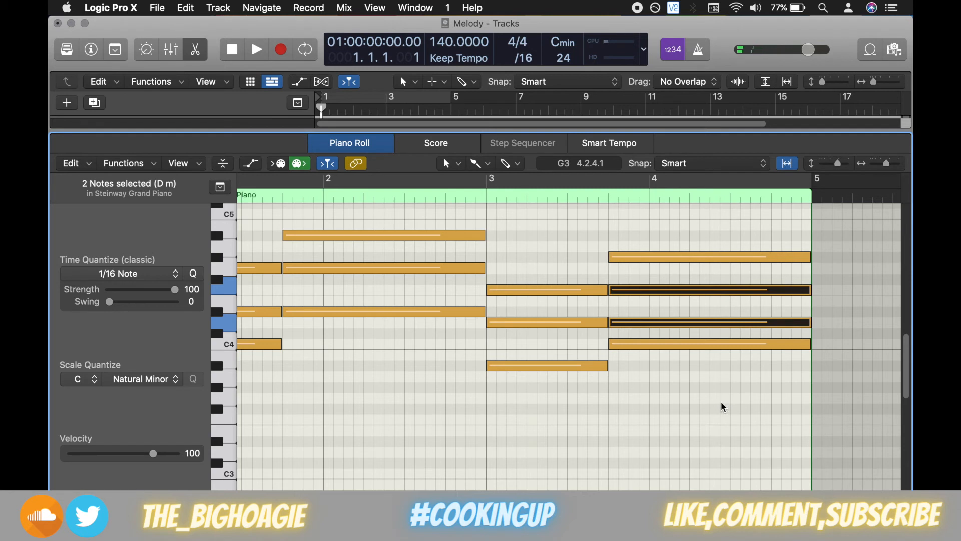
key("shift+l")
left_click(447, 201)
left_click(761, 278)
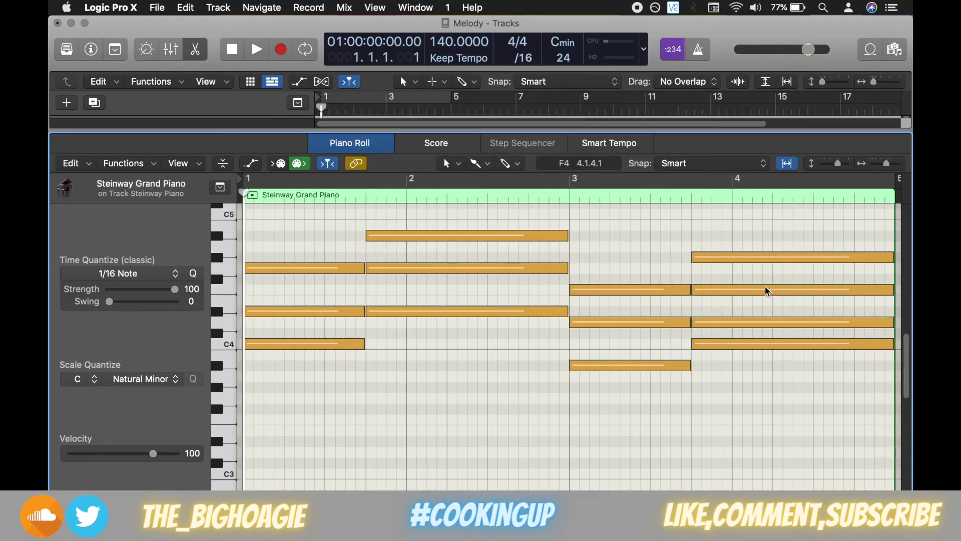
Delete F4 from the fourth chord, play the progression and return the playhead to the beginning.
left_click(766, 289)
key("Delete")
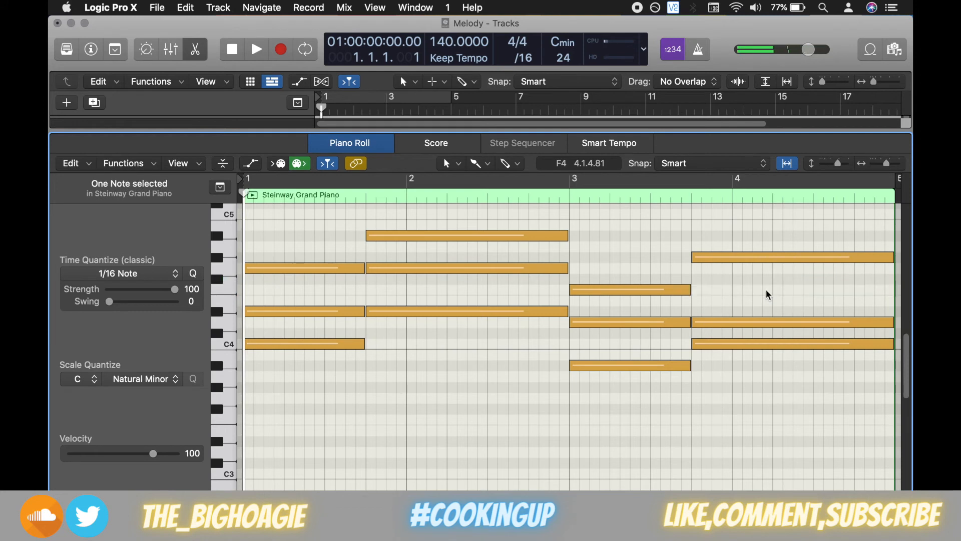
key("space")
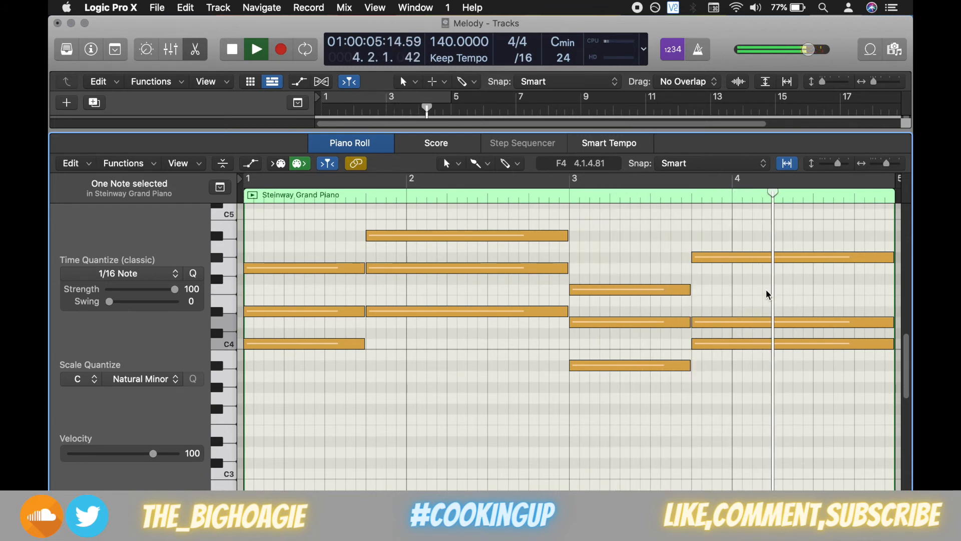
key("space")
key("Return")
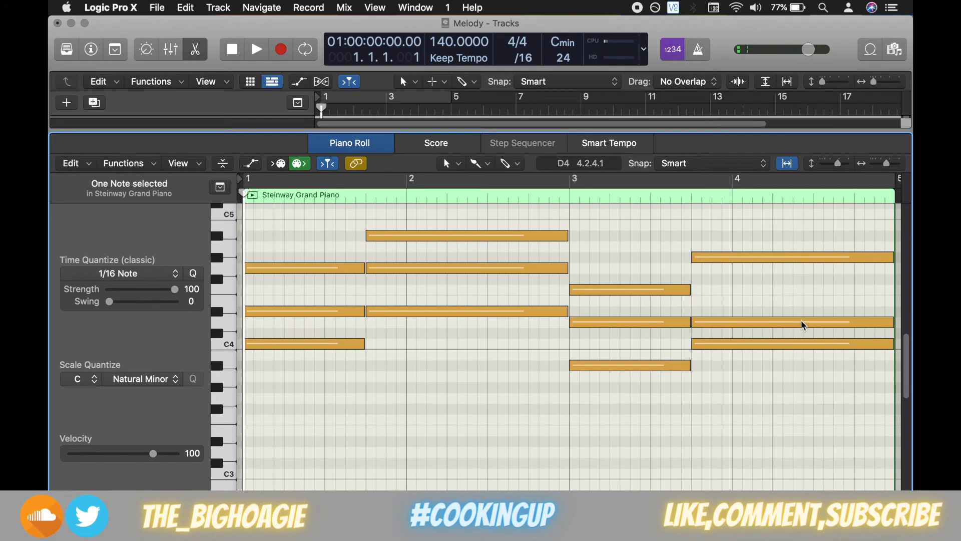
Move the fourth chord's middle note up to F4 and play the whole progression.
left_click_drag(795, 323, 795, 290)
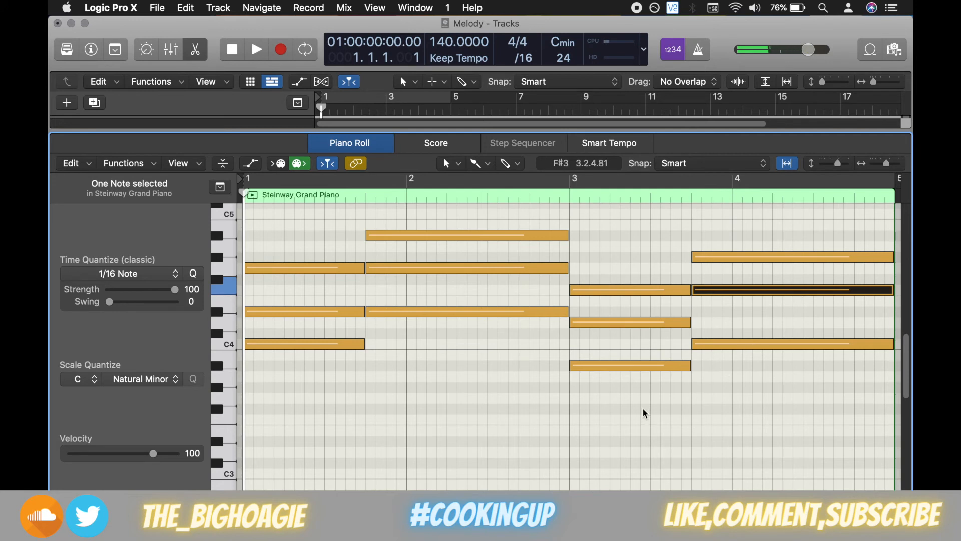
left_click(258, 49)
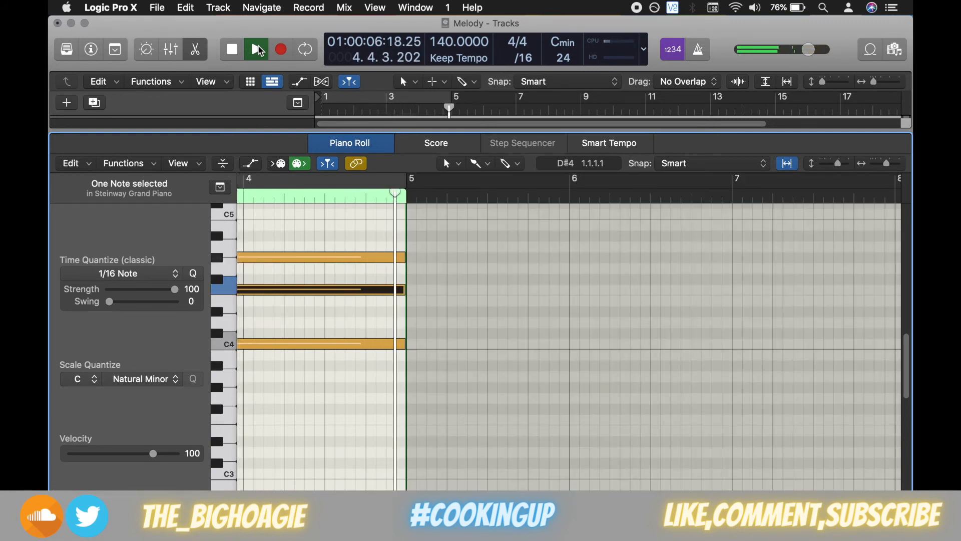
left_click(258, 50)
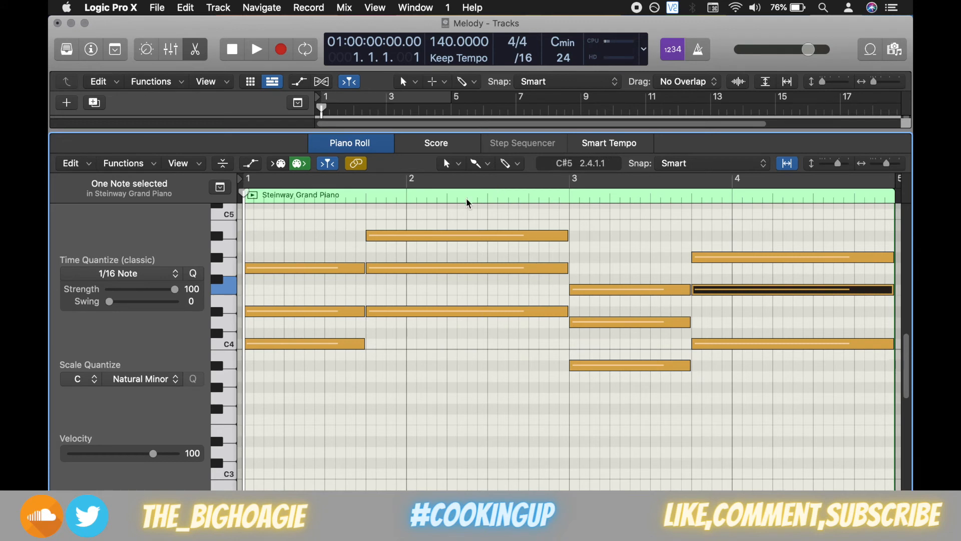
Try out a short note at the start of bar 1 on pitches from G#3 down to D#3.
left_click_drag(784, 400, 751, 218)
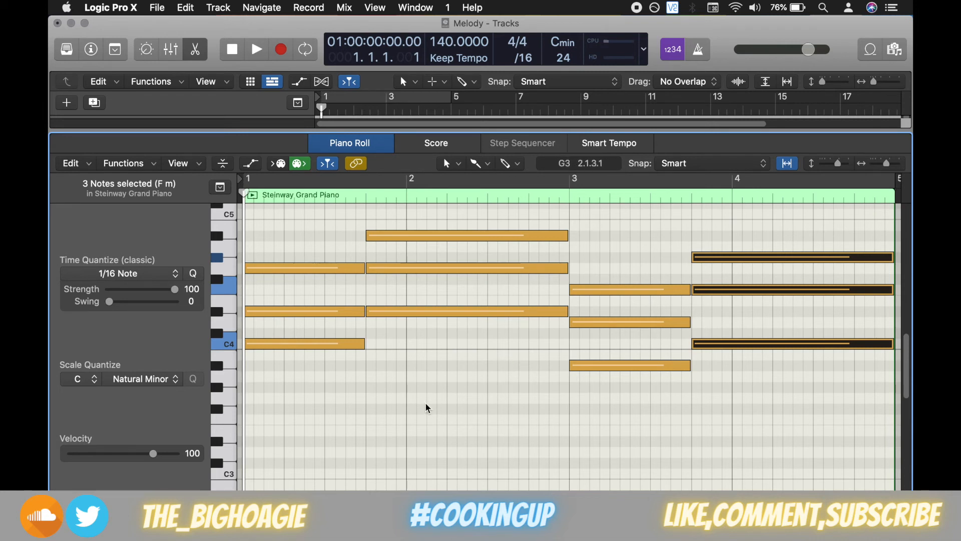
scroll(426, 405, "down", 3)
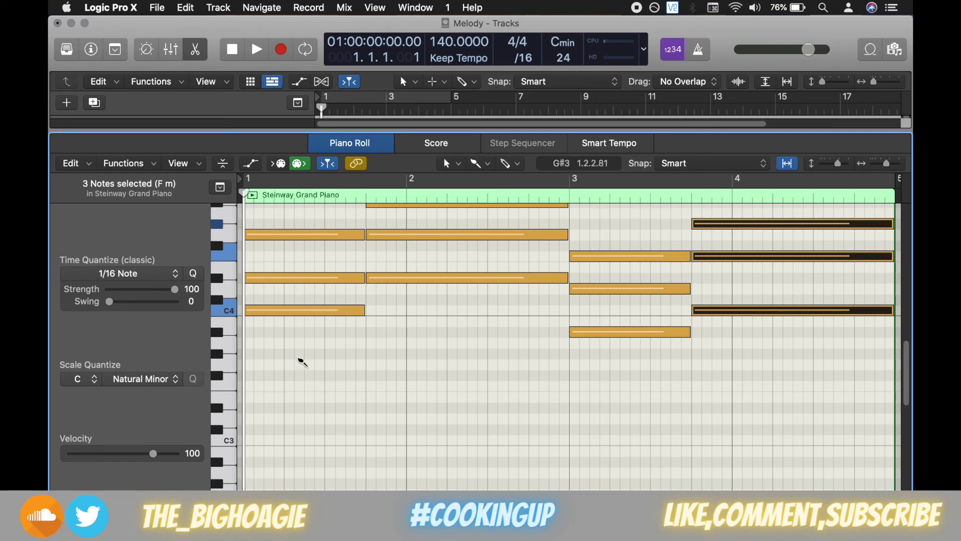
left_click(249, 356)
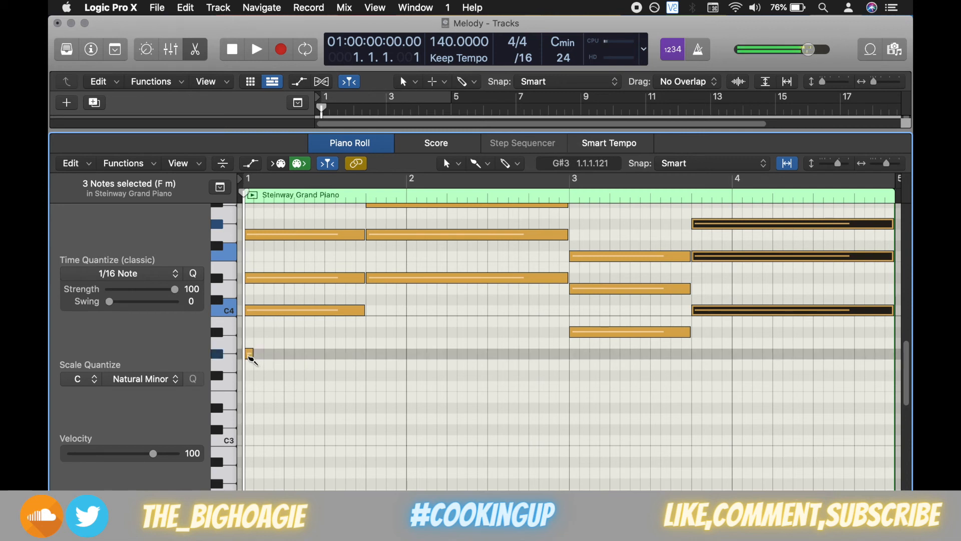
left_click_drag(249, 360, 250, 364)
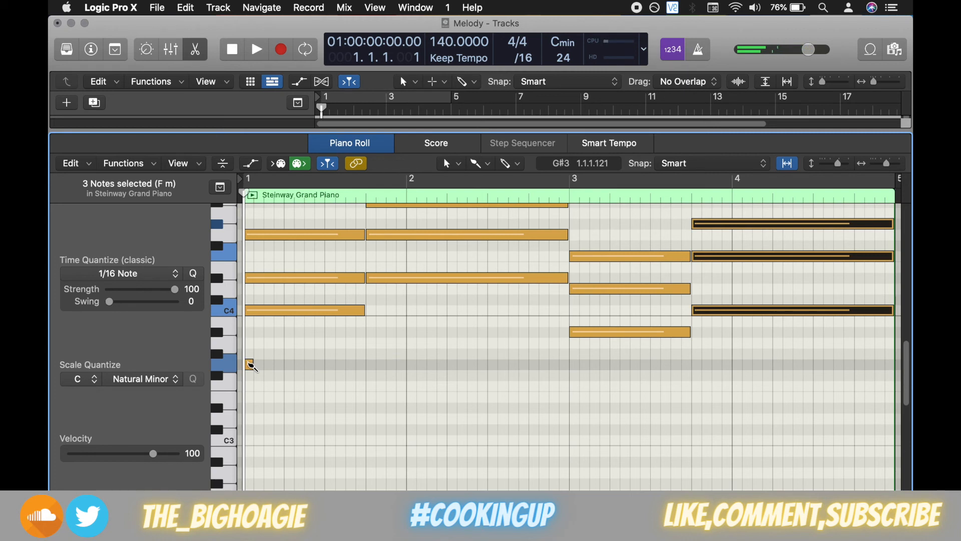
left_click_drag(251, 365, 251, 407)
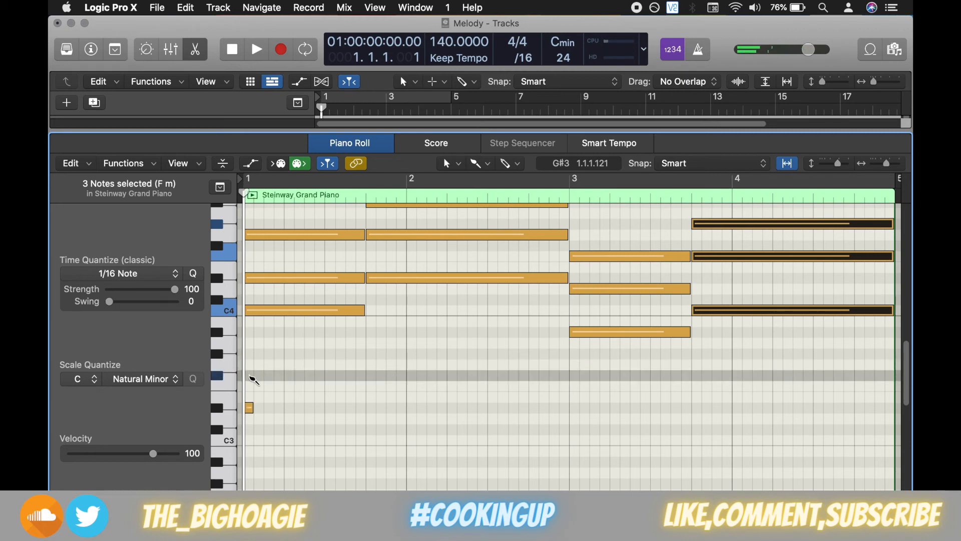
left_click_drag(249, 408, 250, 386)
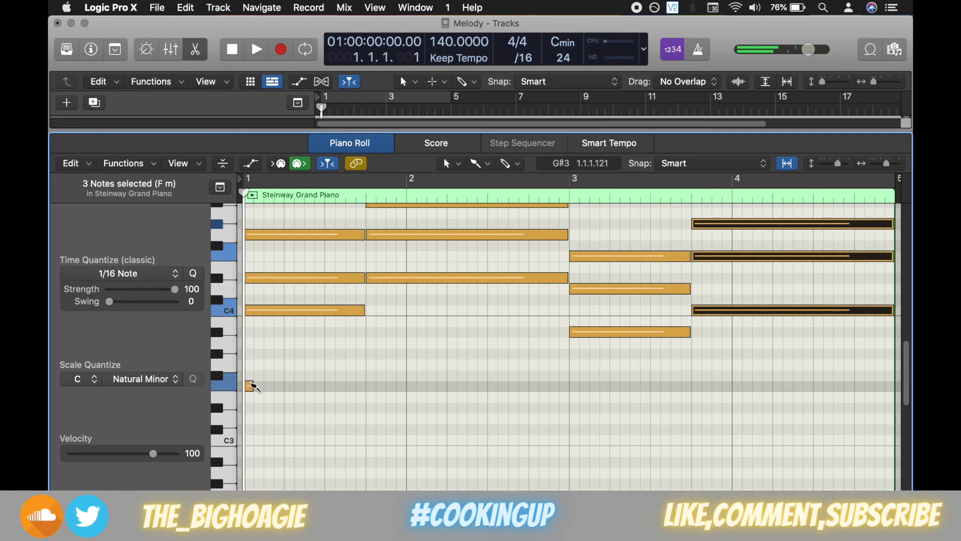
key("super+z")
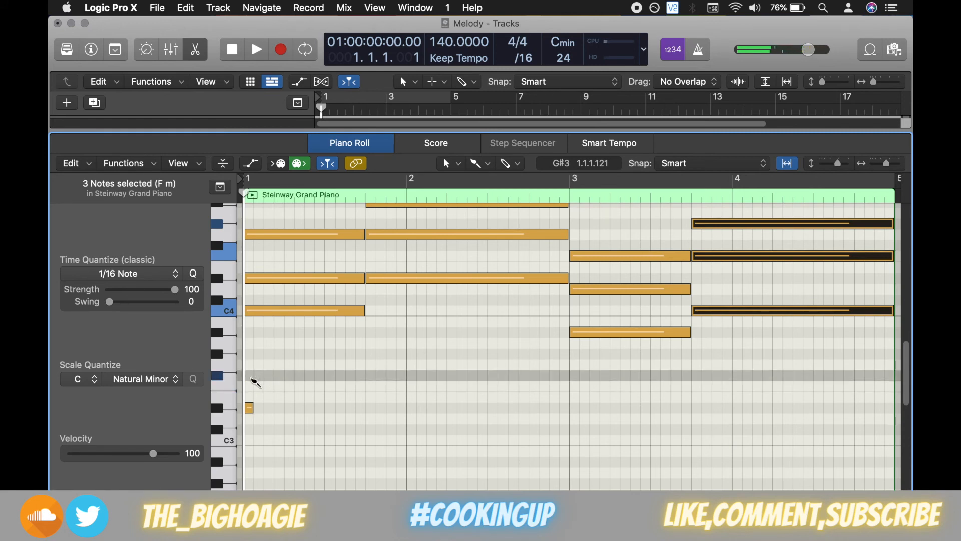
Stack notes on G#3, G3, F3, D#3, D3 and C3 at the start of bar 1 and lengthen them to about two beats.
left_click_drag(253, 380, 252, 361)
left_click(251, 363)
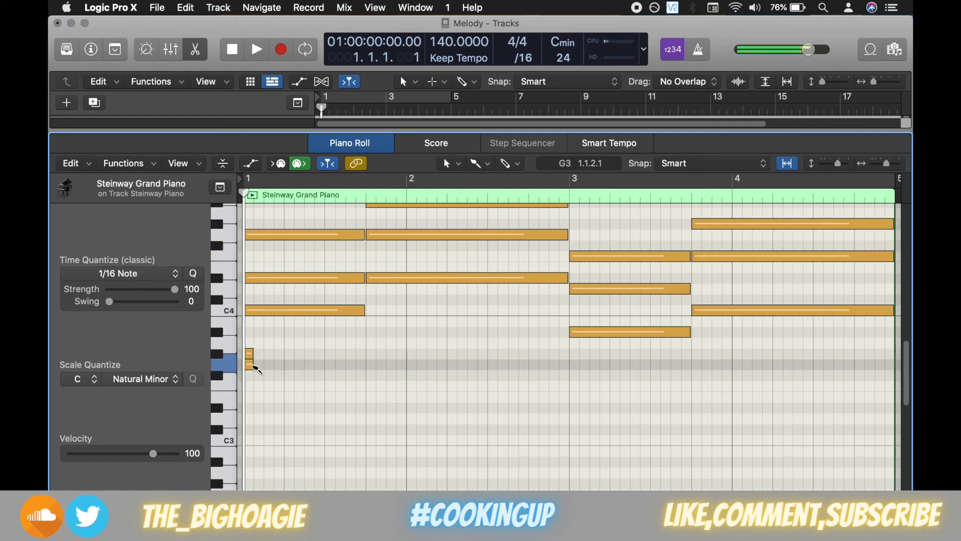
left_click(255, 380)
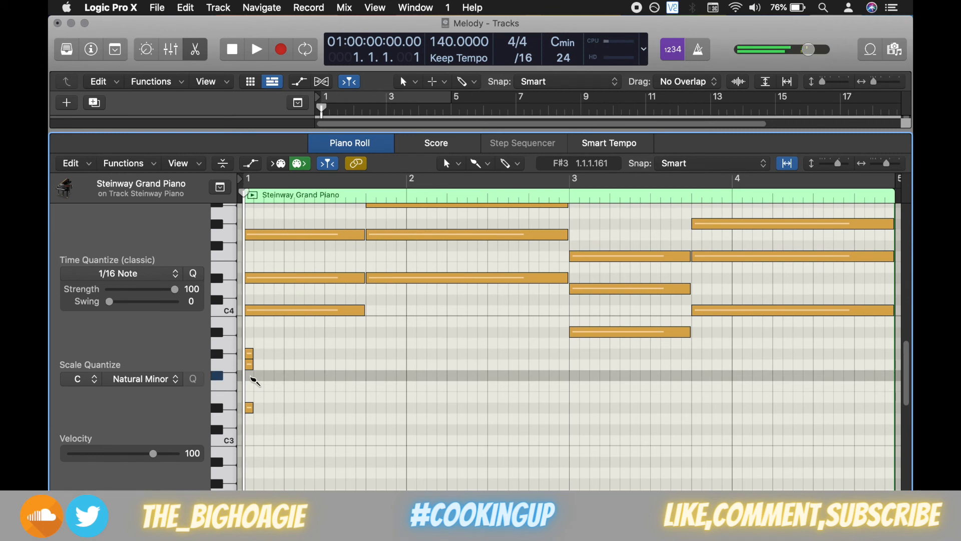
left_click_drag(254, 380, 253, 387)
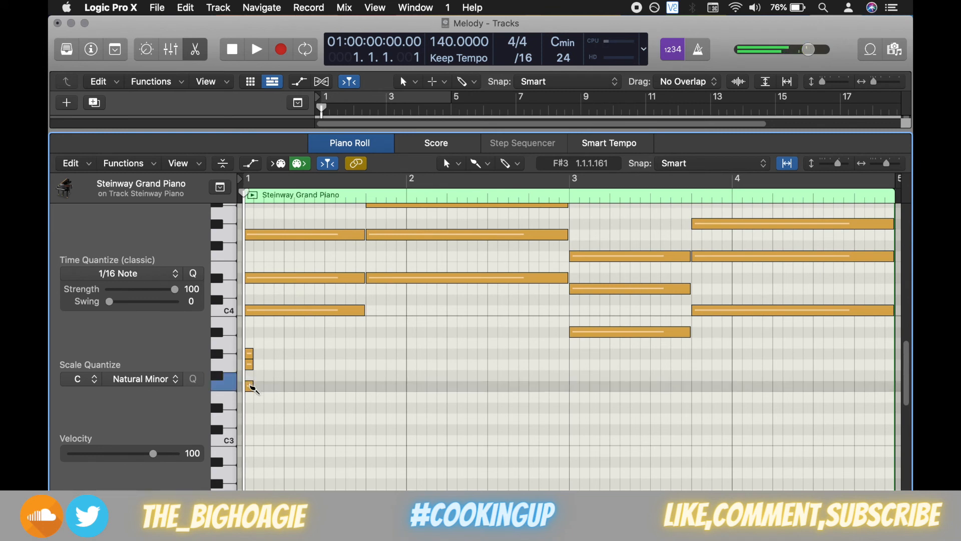
left_click(252, 400)
left_click_drag(253, 401, 251, 407)
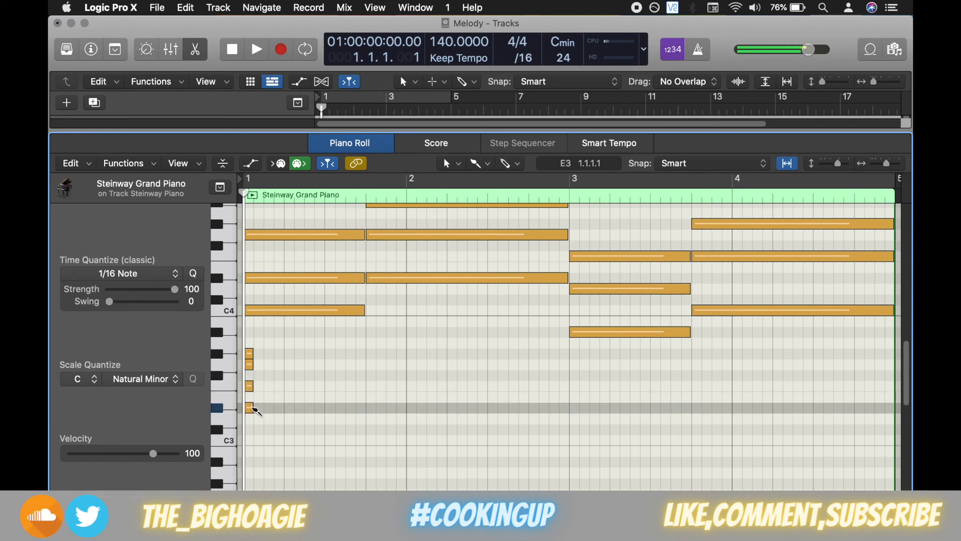
left_click(251, 421)
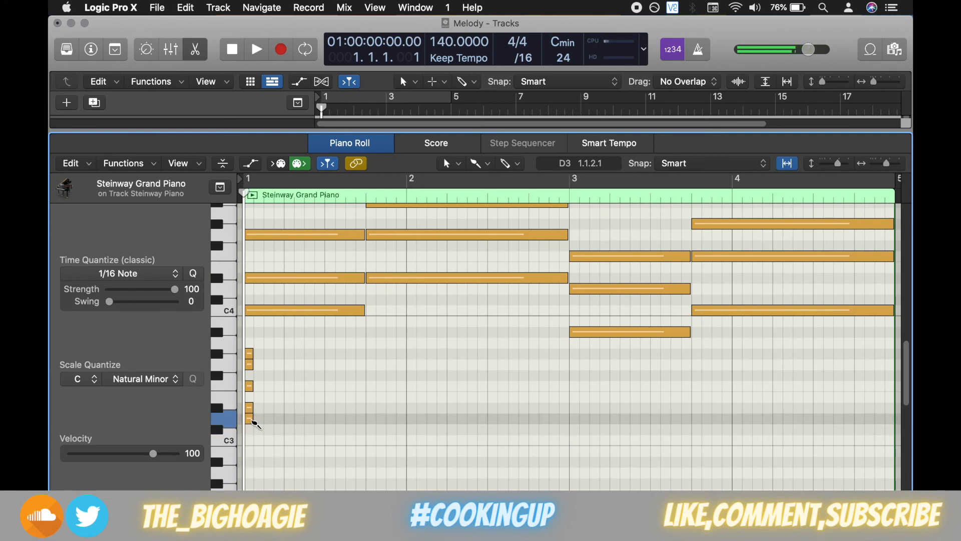
left_click(252, 429)
left_click_drag(252, 427, 253, 437)
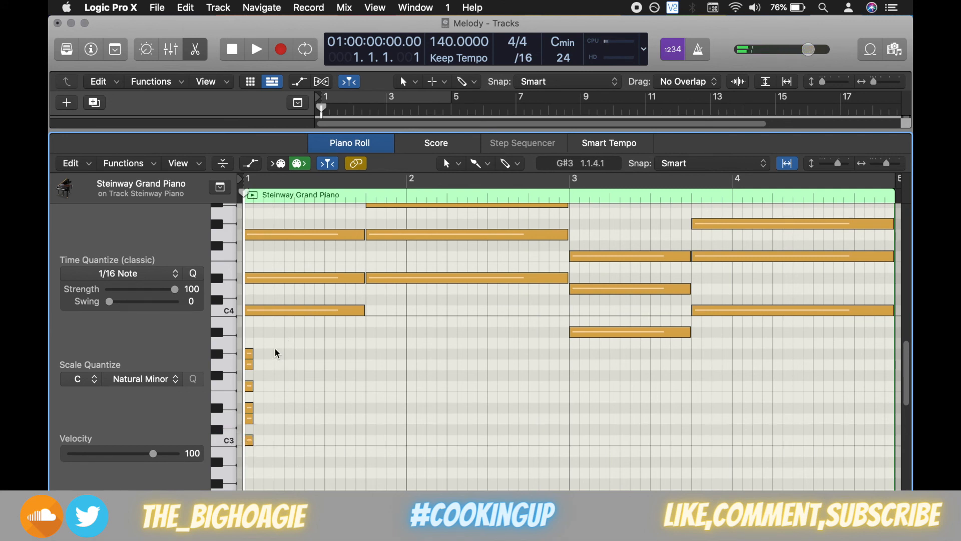
left_click_drag(324, 465, 248, 327)
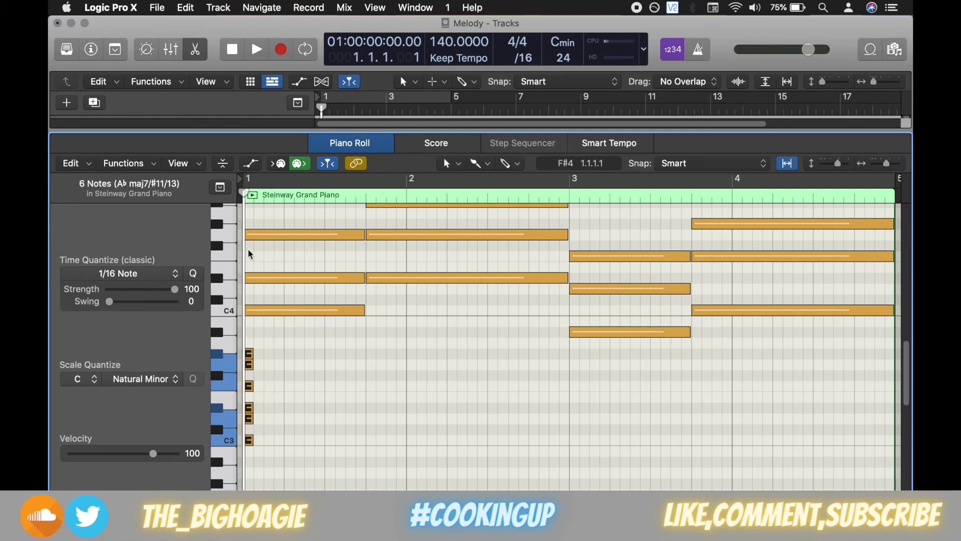
left_click_drag(255, 440, 323, 440)
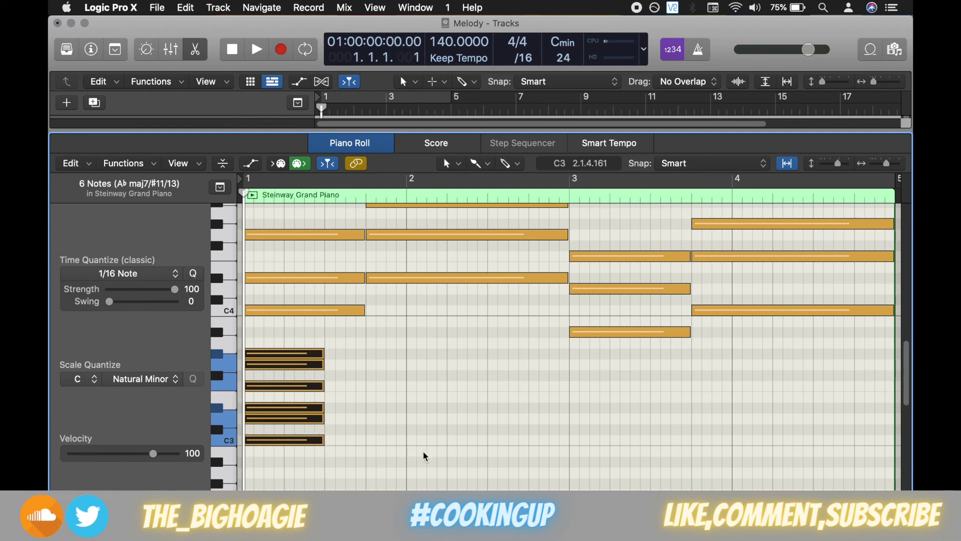
Try a three-note chord of C3, D#3 and F#3 at the start of bar 2, and delete it.
left_click(412, 441, "super")
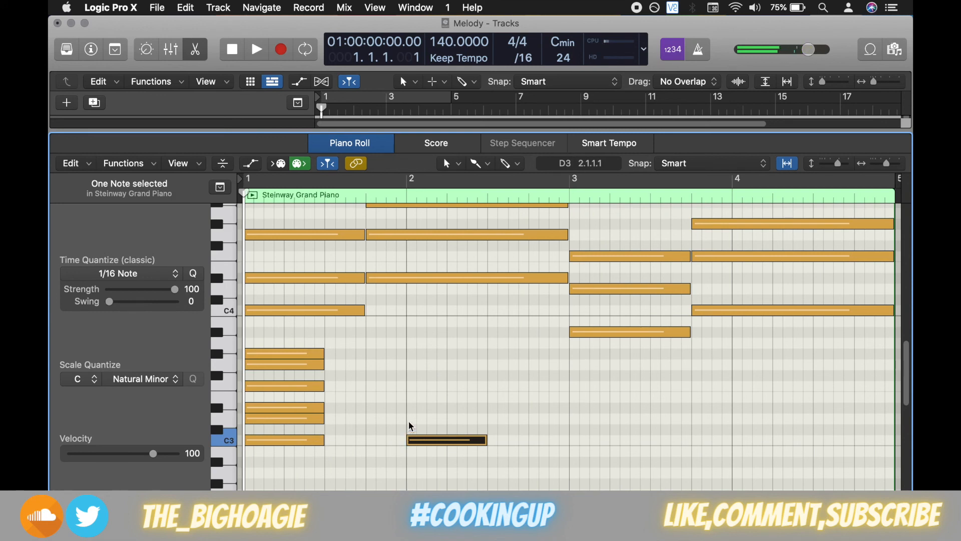
left_click_drag(411, 440, 411, 408)
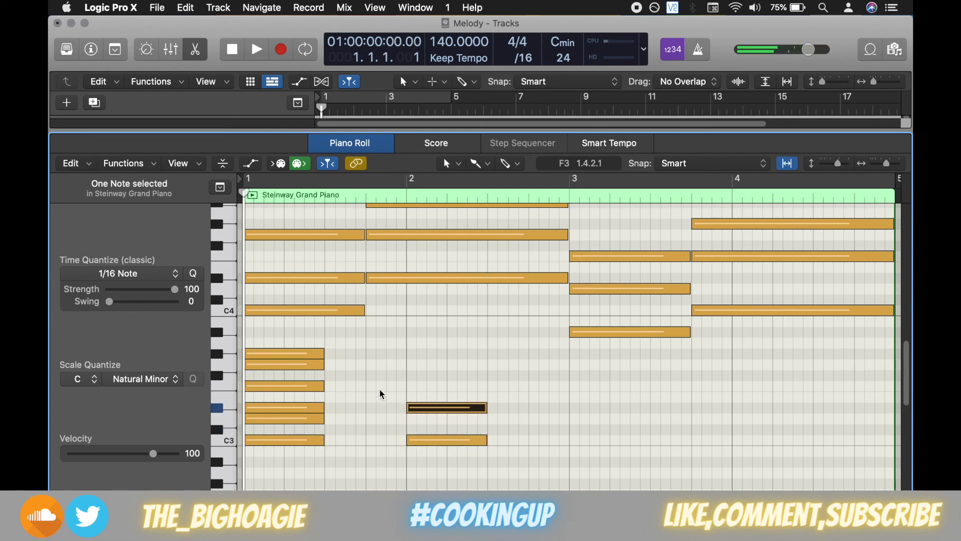
left_click(412, 375, "super")
left_click_drag(482, 466, 441, 338)
key("Delete")
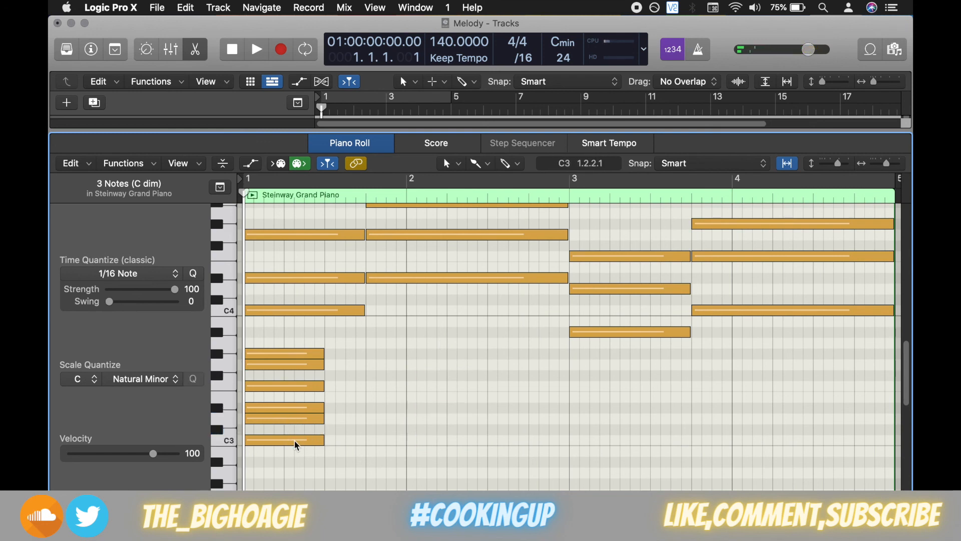
Try a C minor chord of C3, D#3 and G3 at the start of bar 2, and delete it.
left_click(409, 440, "super")
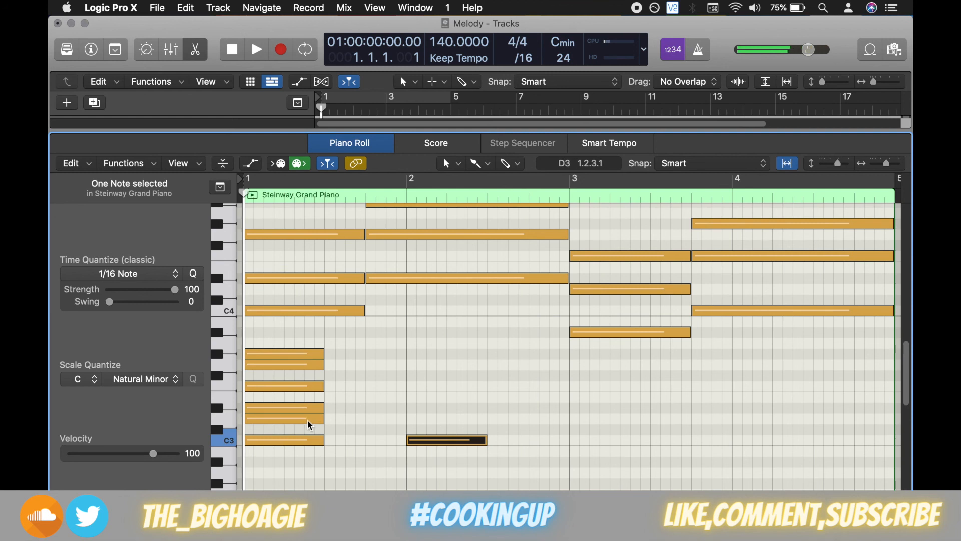
left_click(411, 407, "super")
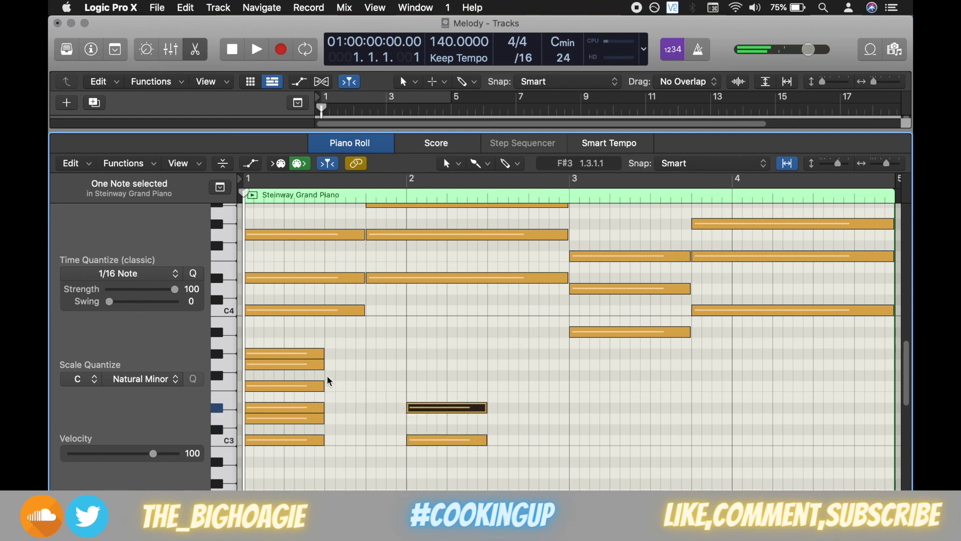
left_click(411, 364, "super")
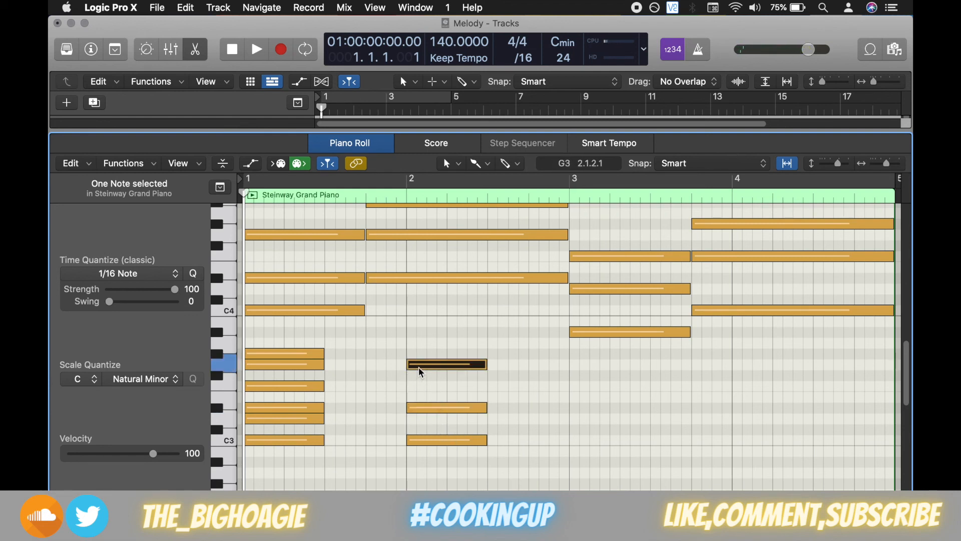
left_click_drag(434, 326, 471, 434)
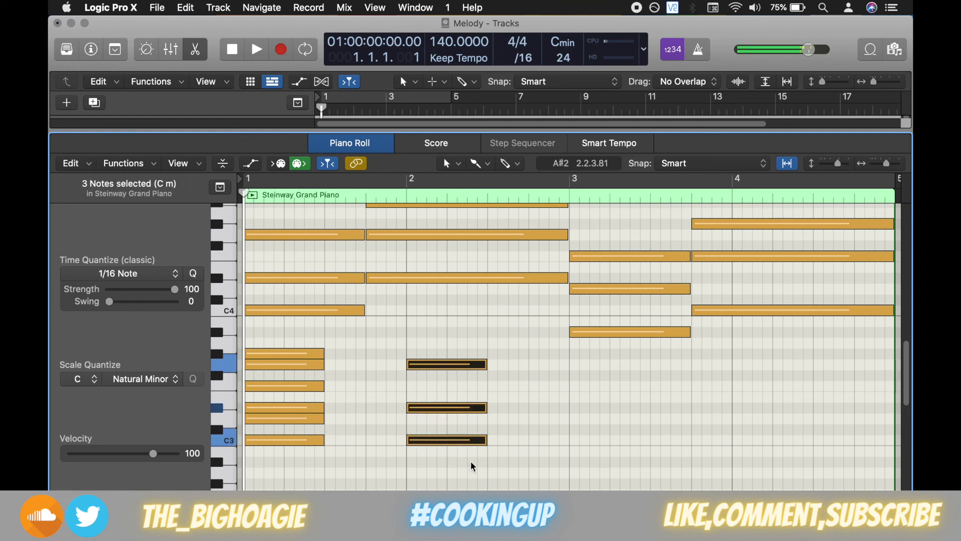
key("Delete")
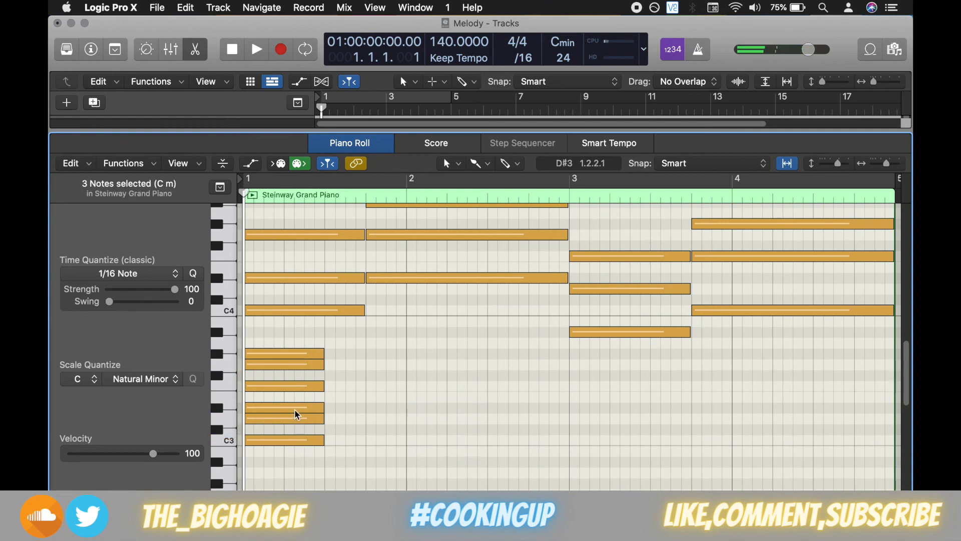
Stack D#3, G3 and A#3 at the start of bar 2 and select the three notes together as one chord.
right_click(410, 407)
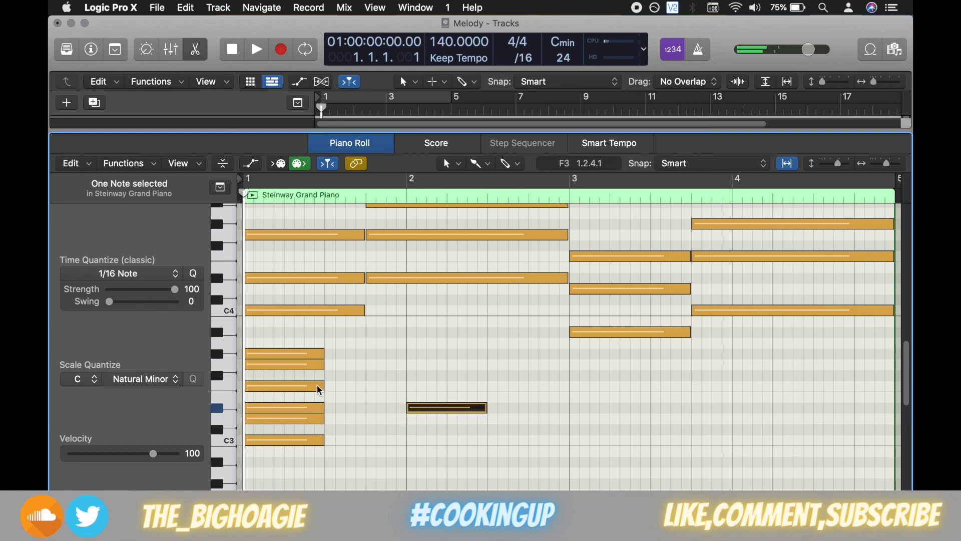
right_click(413, 365)
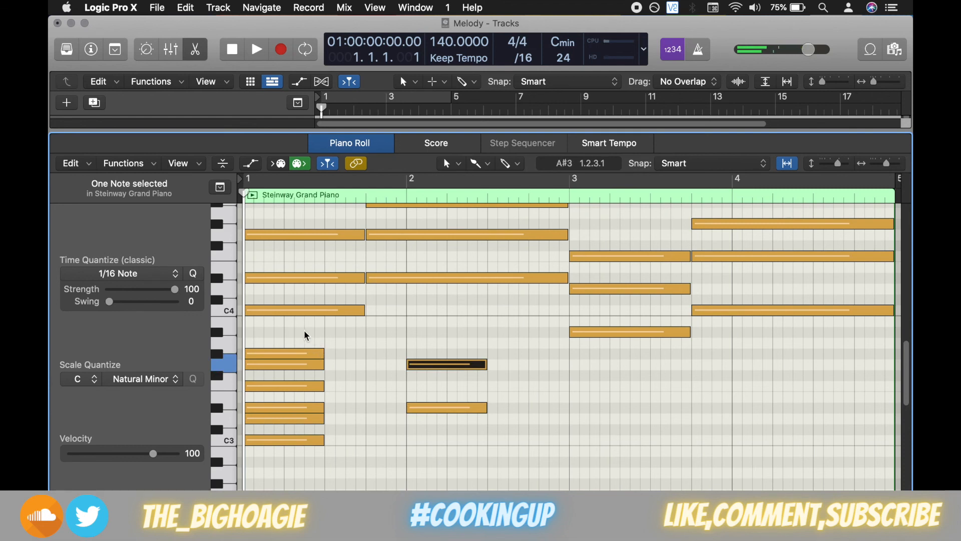
right_click(406, 331)
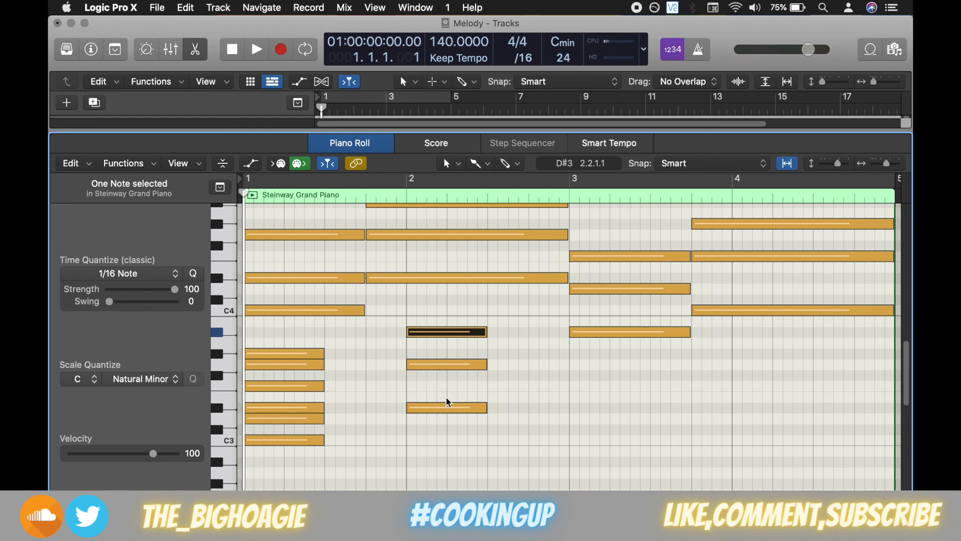
left_click_drag(467, 435, 430, 319)
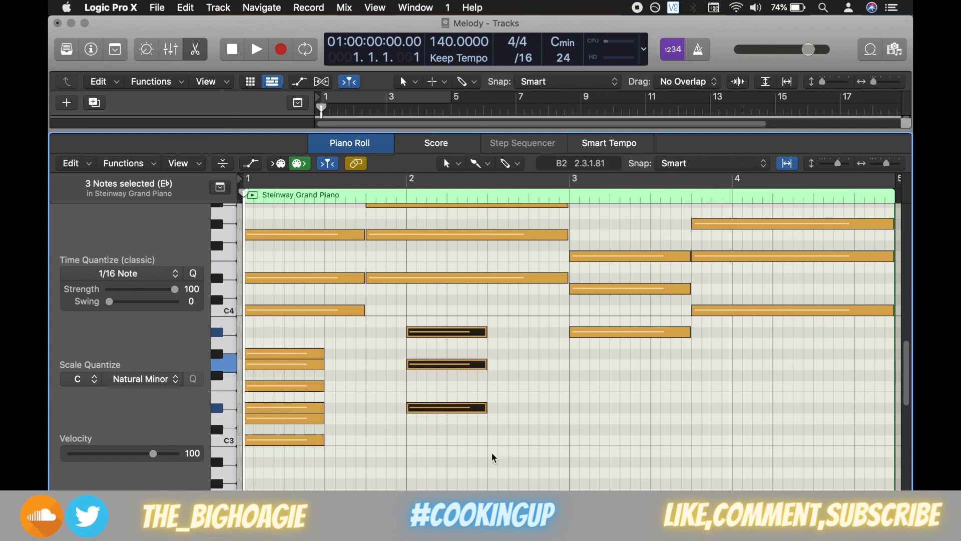
Delete the chord at bar 2 along with the stacked scale notes below C4 in bar 1.
left_click_drag(485, 448, 265, 330)
key("Delete")
scroll(401, 313, "up", 2)
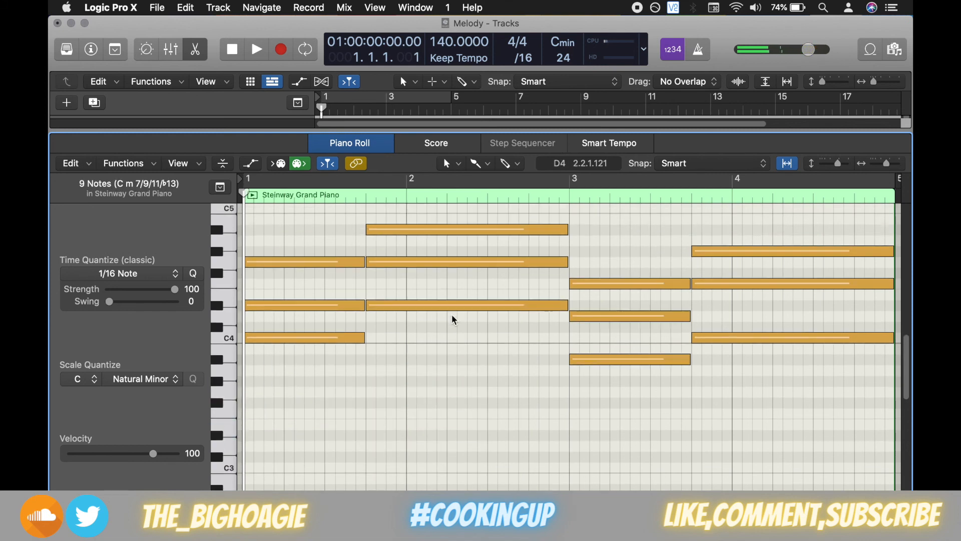